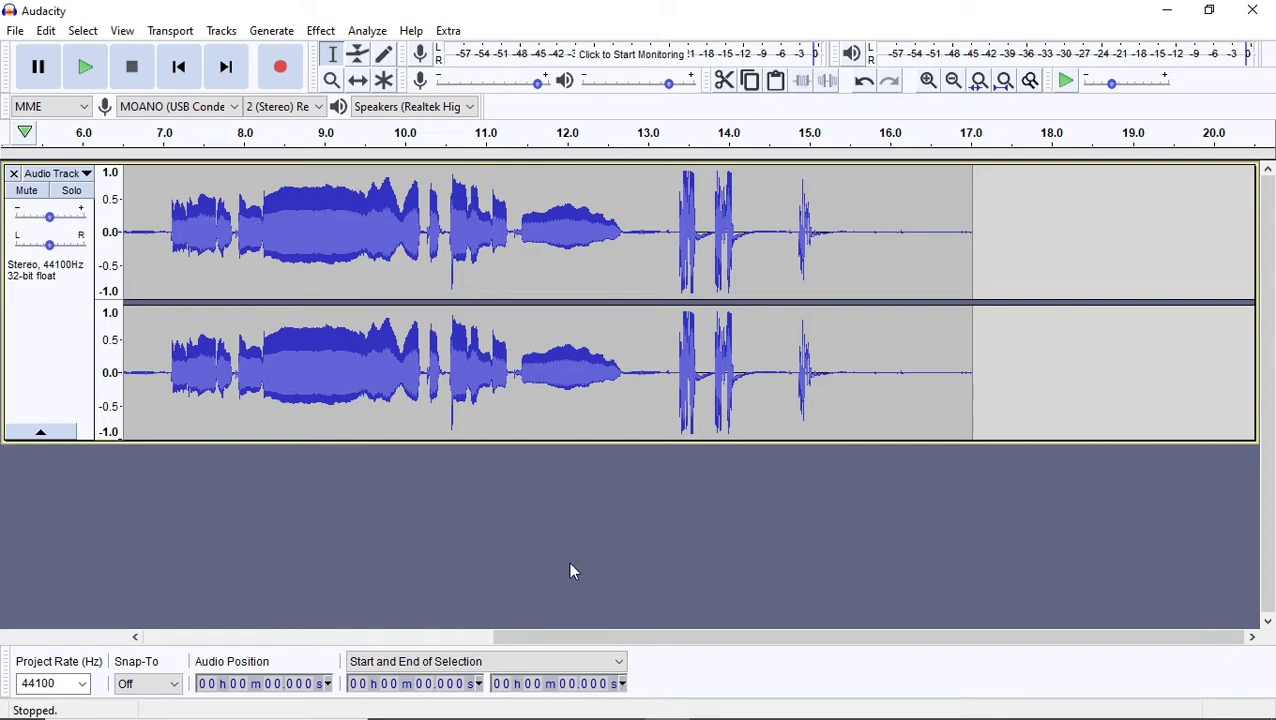
# Select the opening silence of the track, about 0.42 s long, and play the recording to hear its background noise.
pyautogui.moveTo(604, 631); pyautogui.dragTo(177, 622)
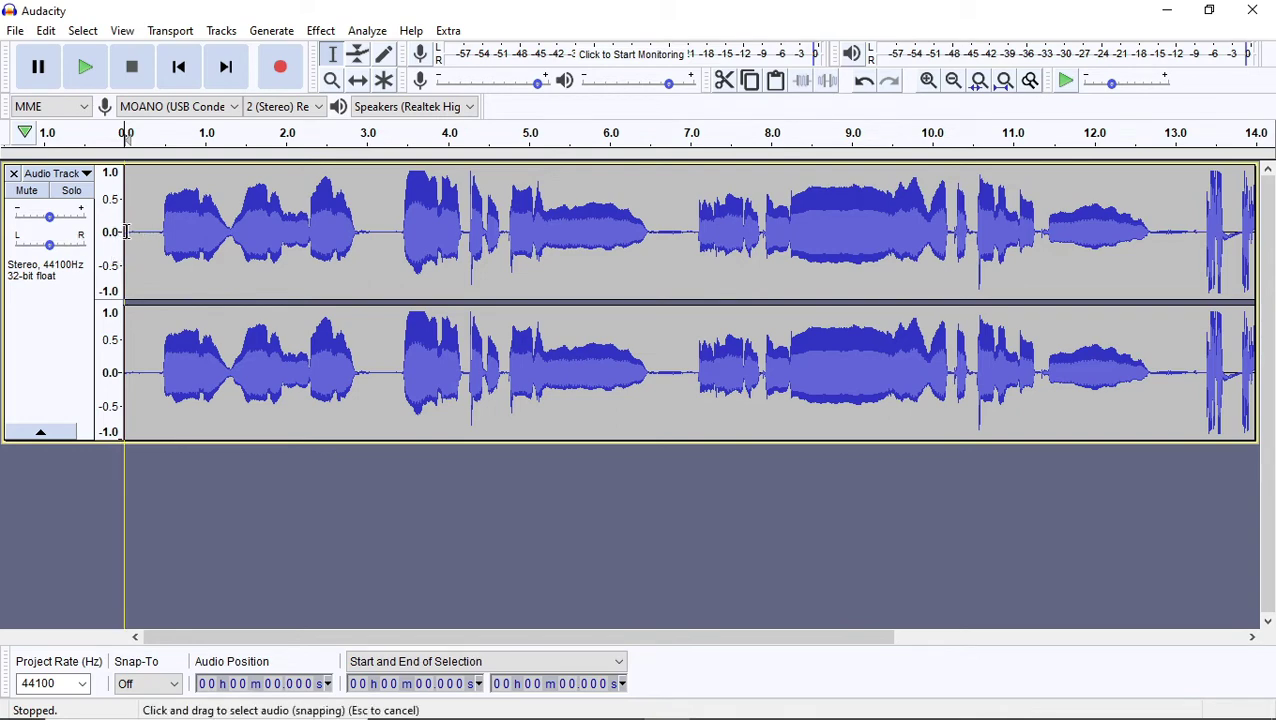
pyautogui.moveTo(126, 231); pyautogui.dragTo(157, 243)
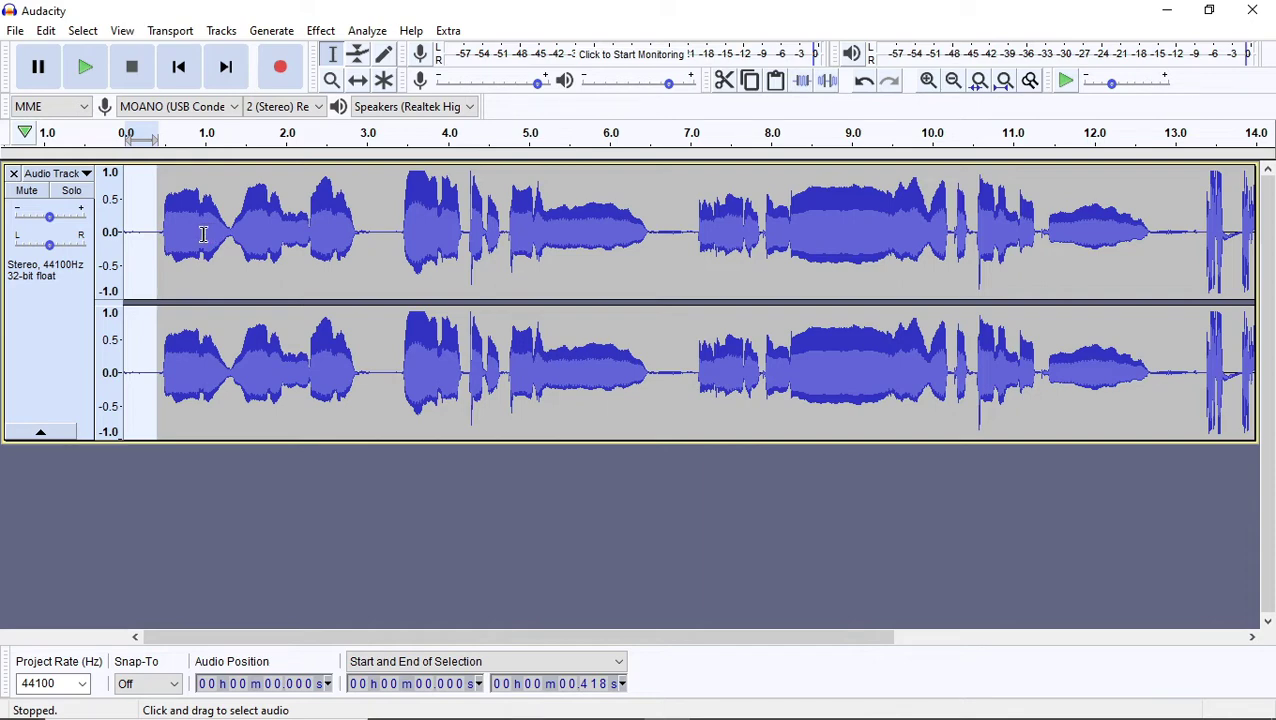
pyautogui.click(163, 137)
pyautogui.click(165, 137)
pyautogui.click(177, 137)
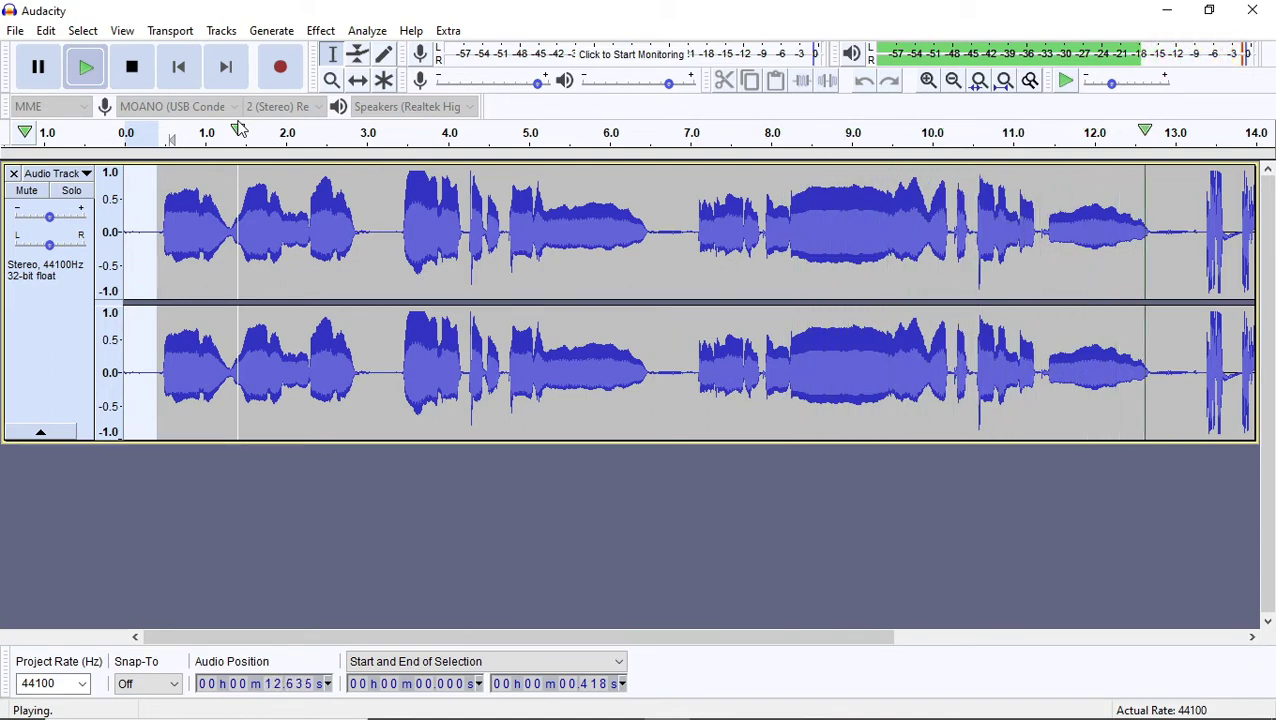
pyautogui.press('space')
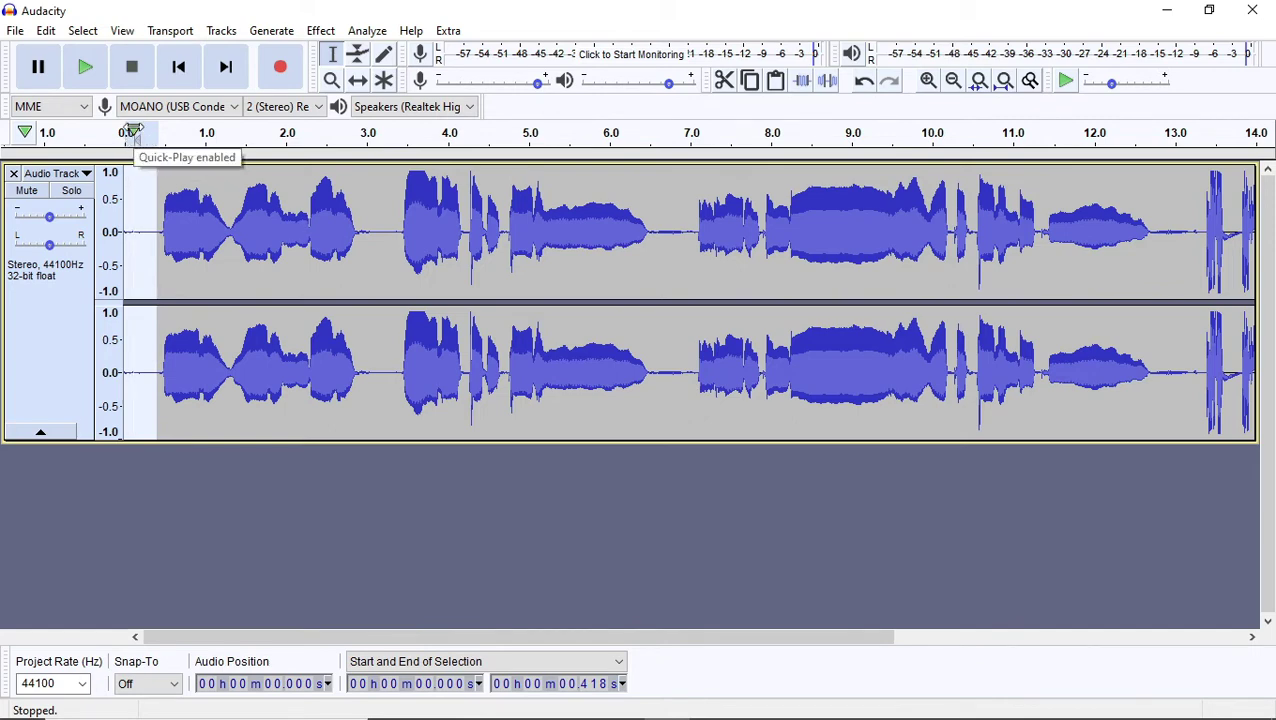
pyautogui.click(133, 132)
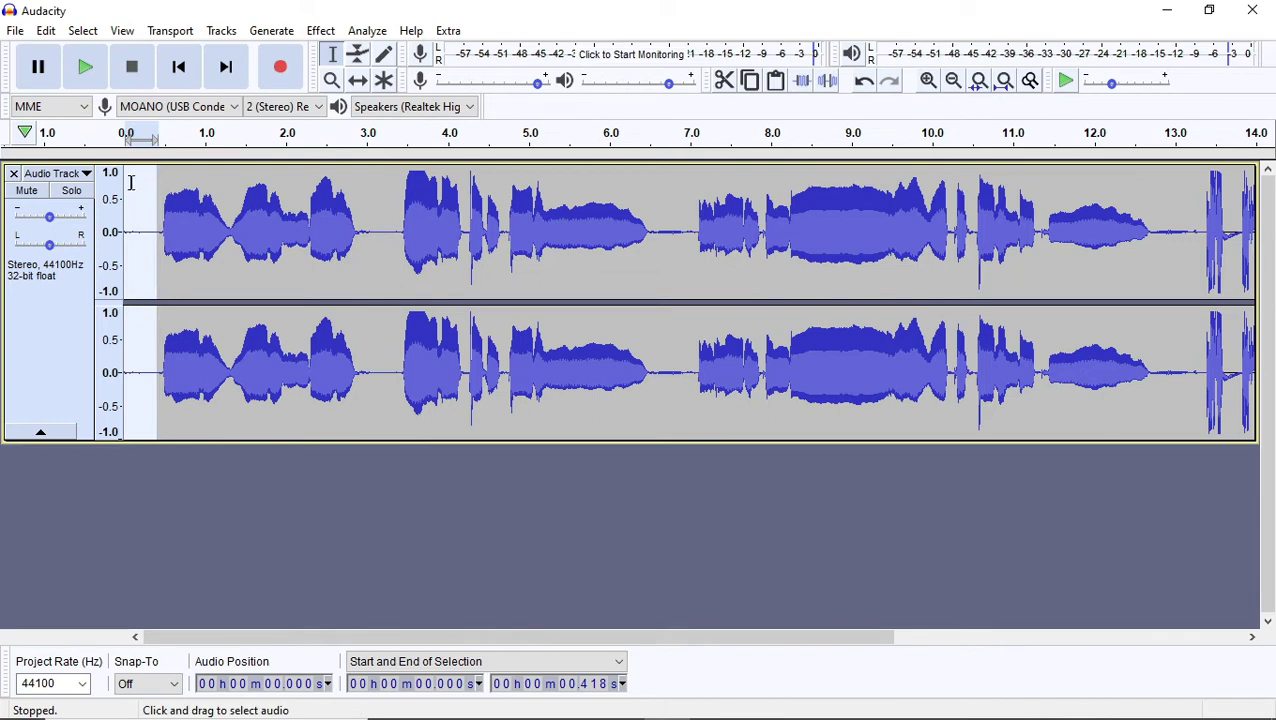
# Examine the opening silence up close, selecting and playing the faint noise at about 0.19 to 0.20 s.
pyautogui.click(154, 243)
pyautogui.click(125, 132)
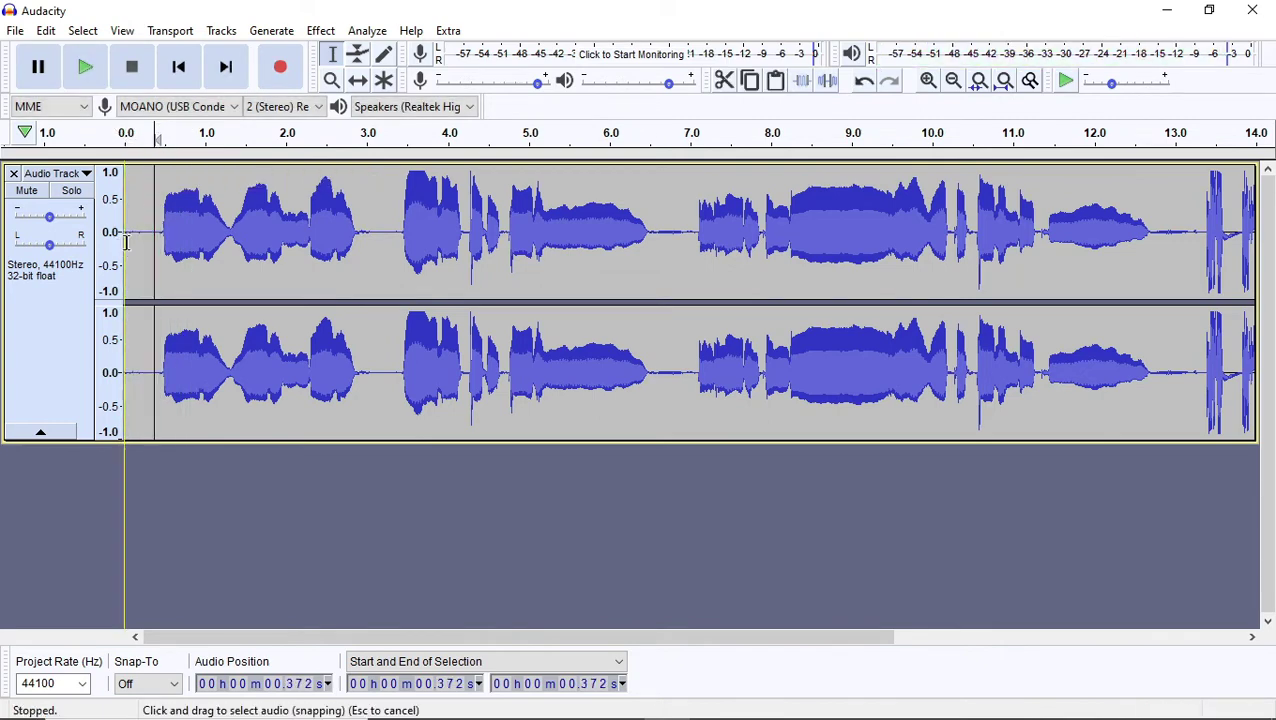
pyautogui.click(928, 81)
pyautogui.click(928, 81)
pyautogui.click(928, 81)
pyautogui.click(928, 81)
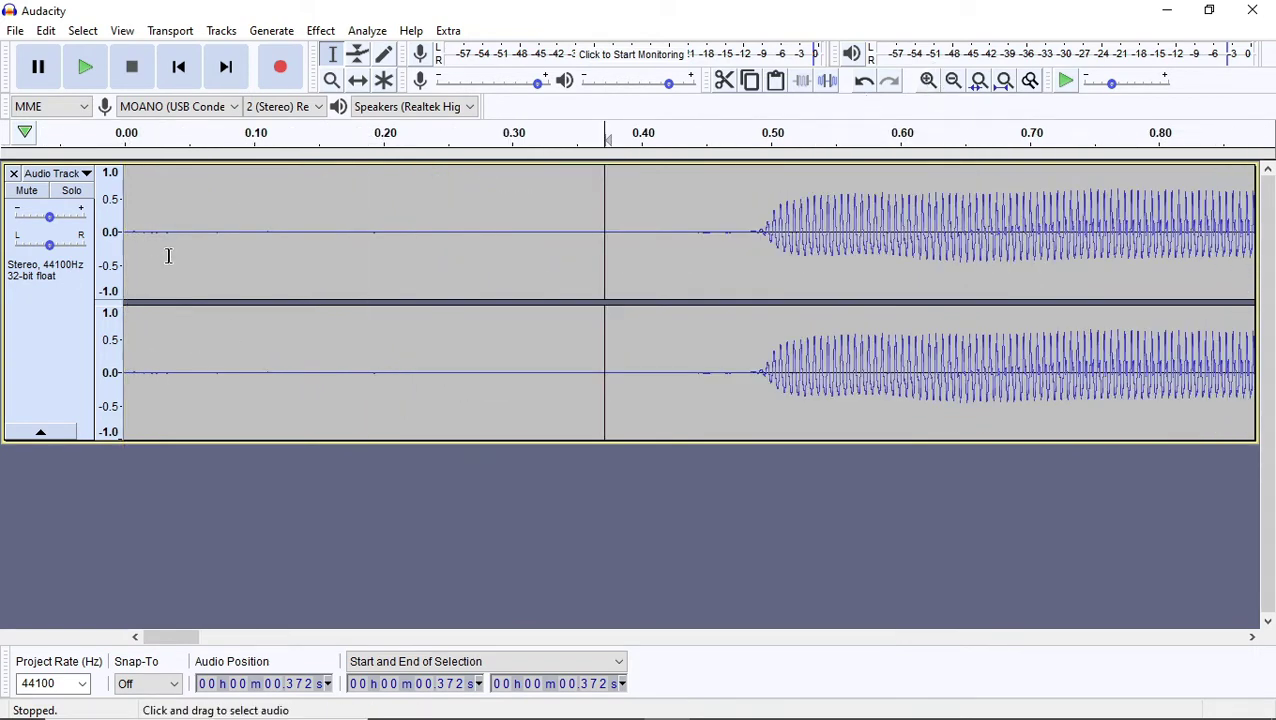
pyautogui.moveTo(376, 233); pyautogui.dragTo(369, 237)
pyautogui.press('space')
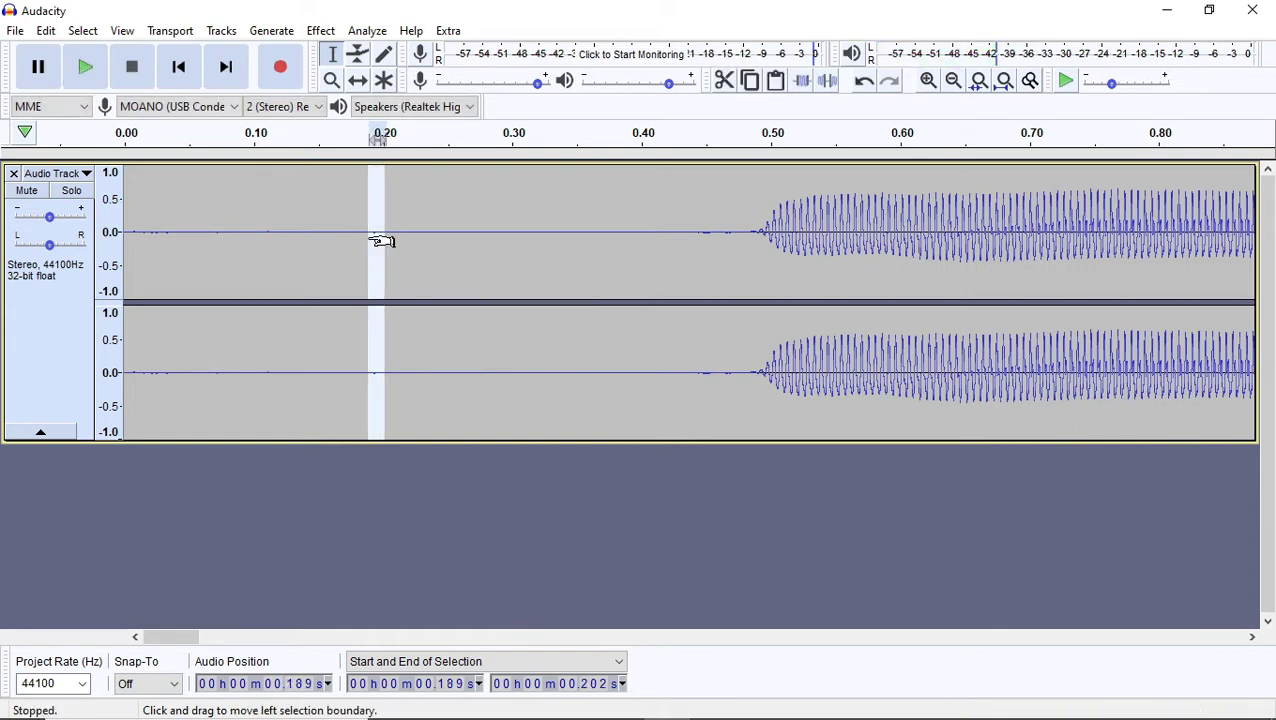
pyautogui.click(361, 240)
pyautogui.moveTo(370, 240); pyautogui.dragTo(393, 250)
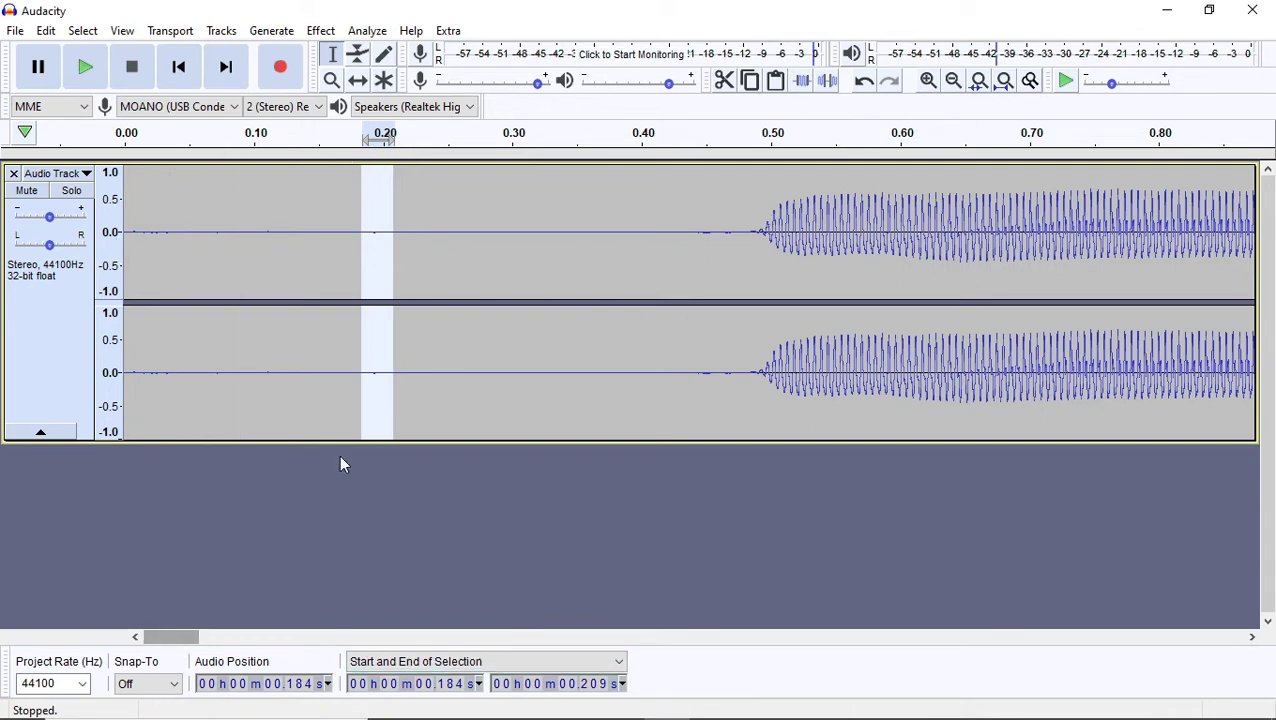
pyautogui.click(416, 355)
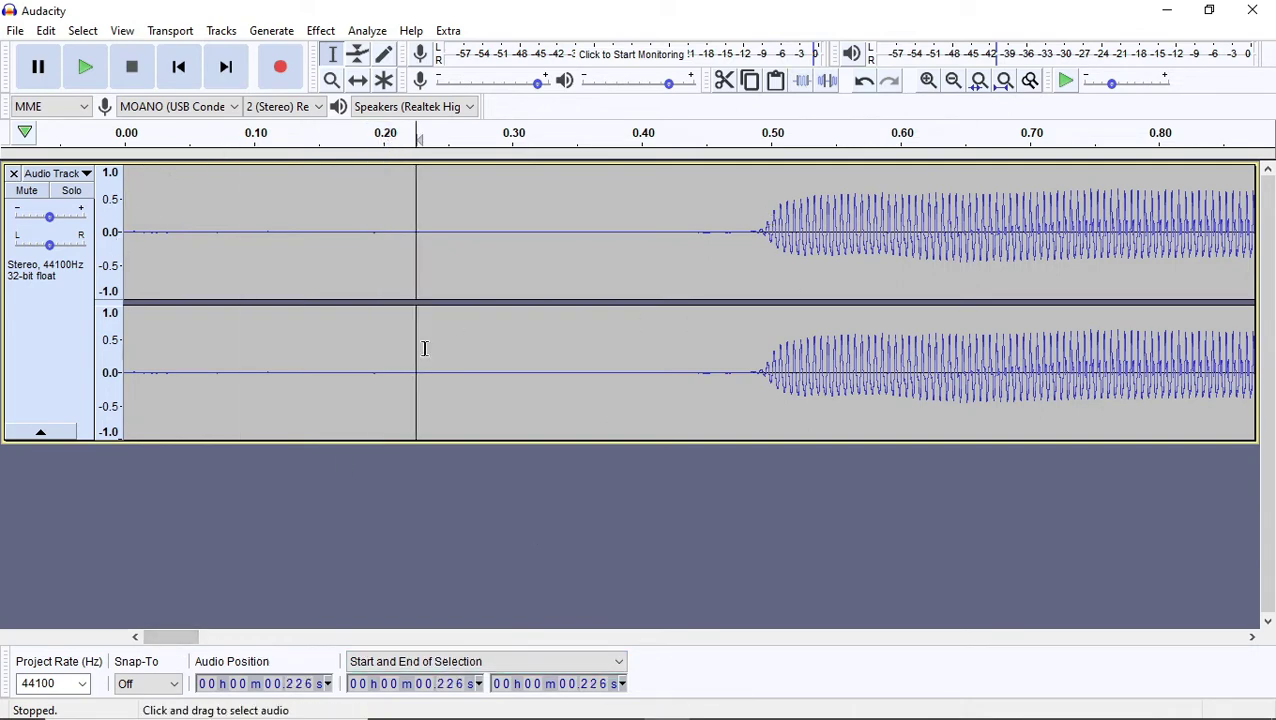
# Capture a Noise Reduction profile from the silence before the first sound, about 0 to 0.47 s.
pyautogui.click(953, 80)
pyautogui.click(953, 80)
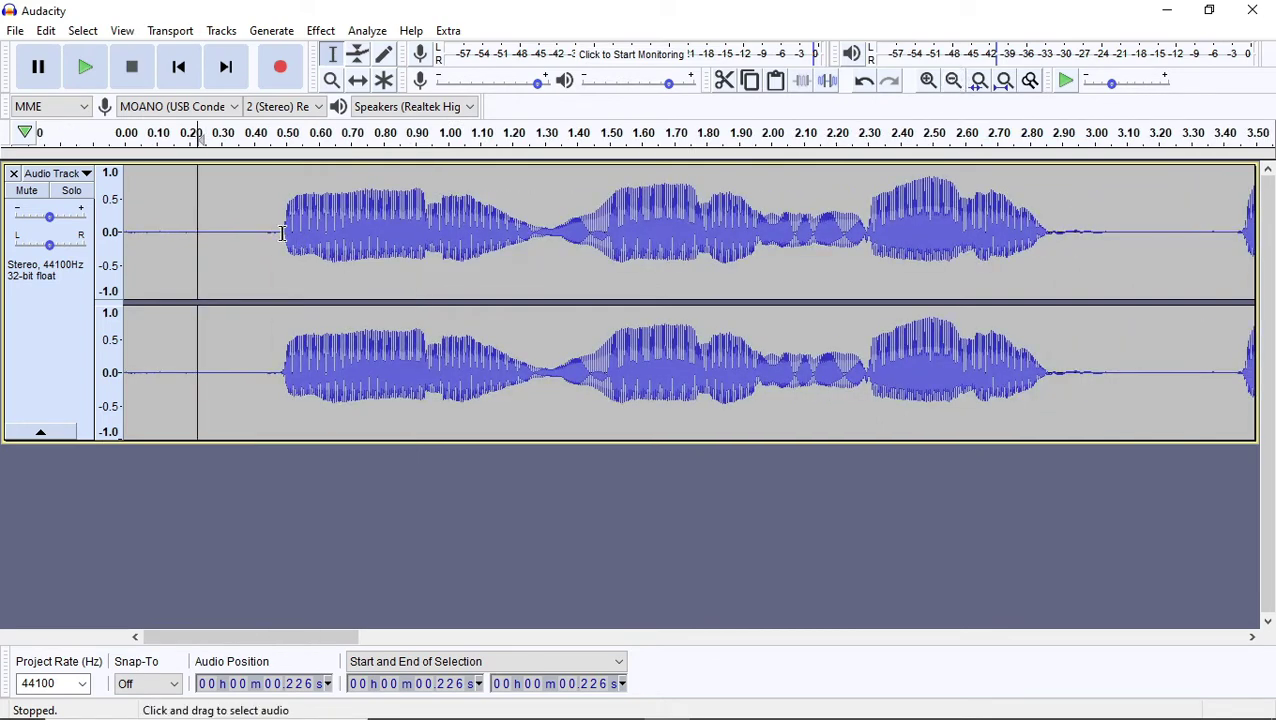
pyautogui.moveTo(277, 233); pyautogui.dragTo(122, 238)
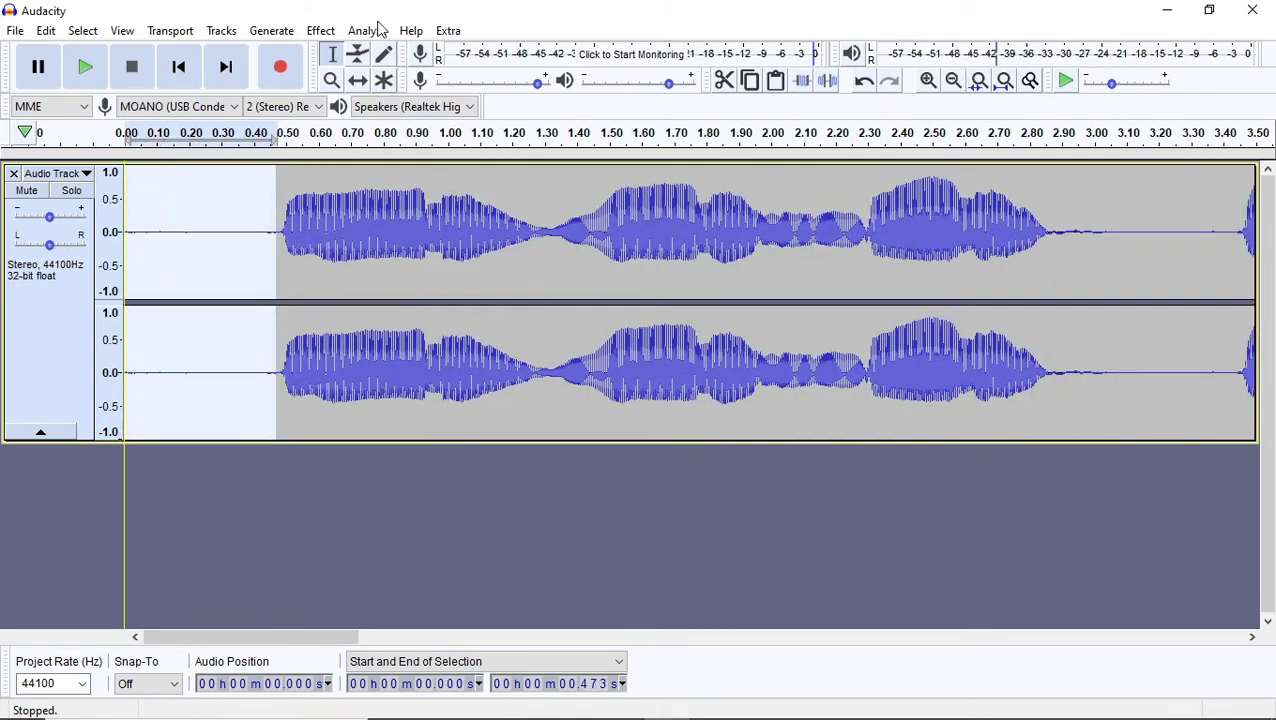
pyautogui.click(320, 30)
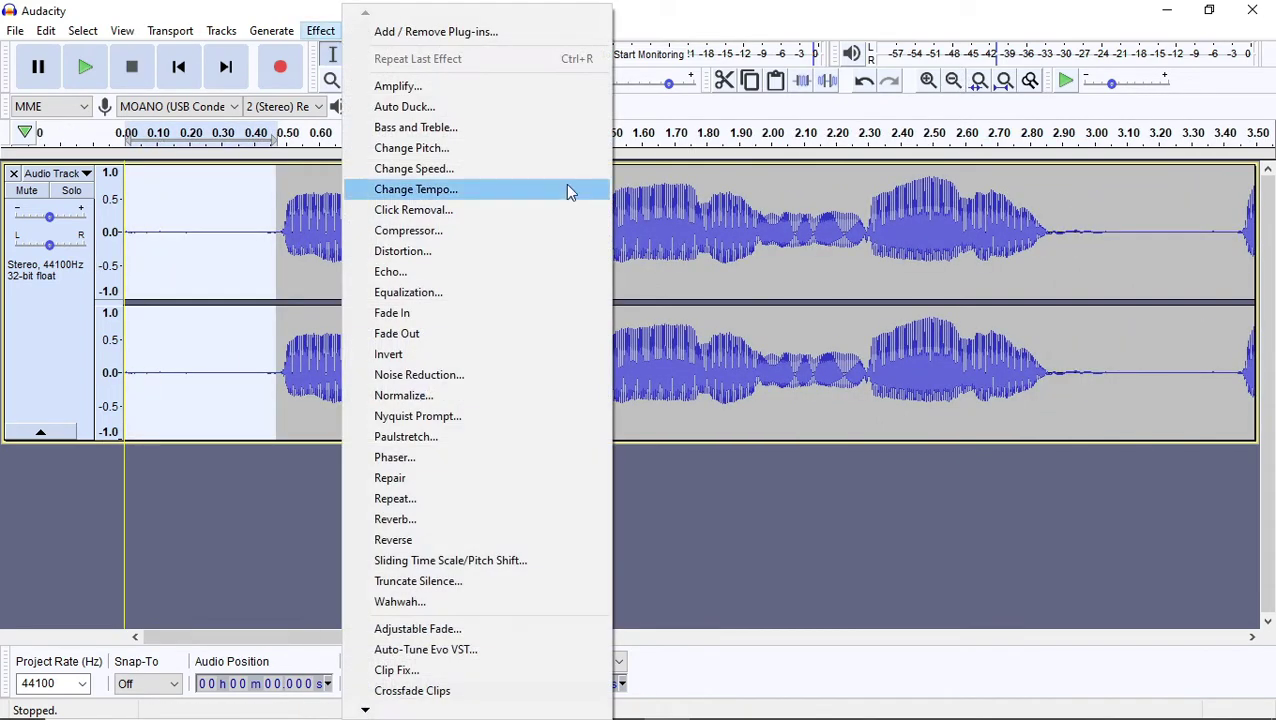
pyautogui.click(447, 374)
pyautogui.click(635, 275)
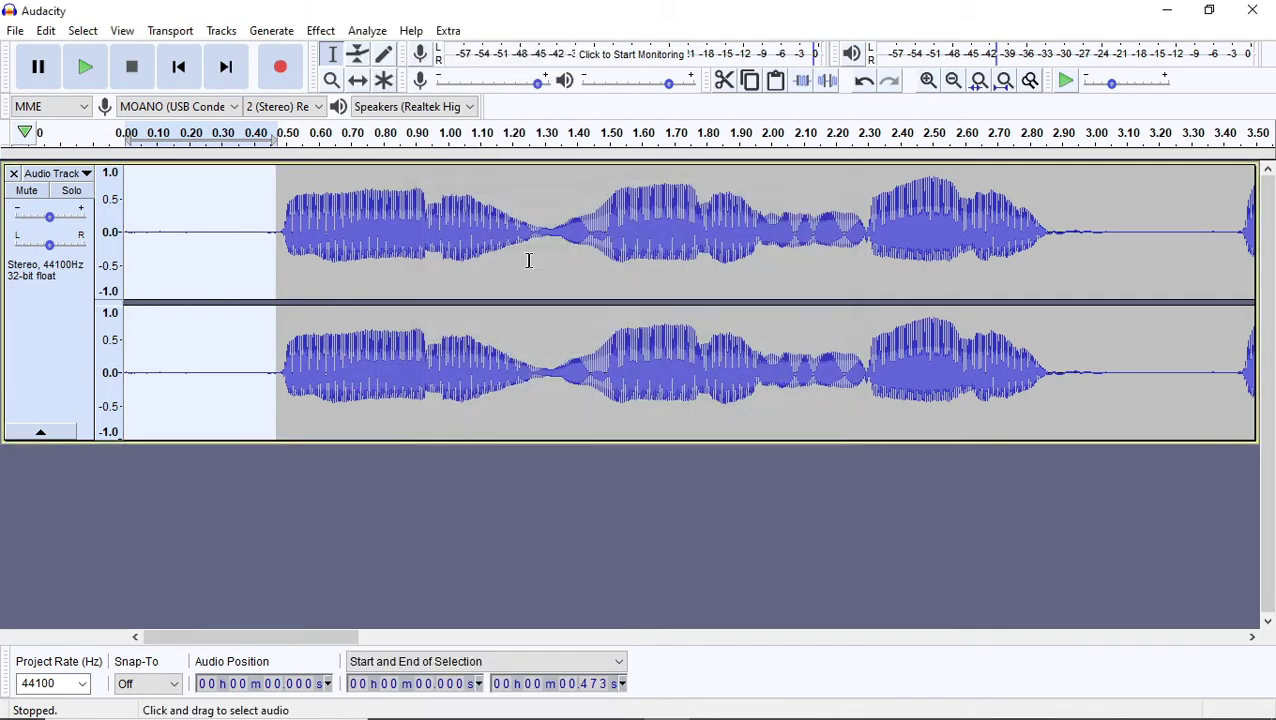
# Apply Noise Reduction to the entire track with the existing settings, using the profile from the opening silence.
pyautogui.doubleClick(529, 260)
pyautogui.click(320, 30)
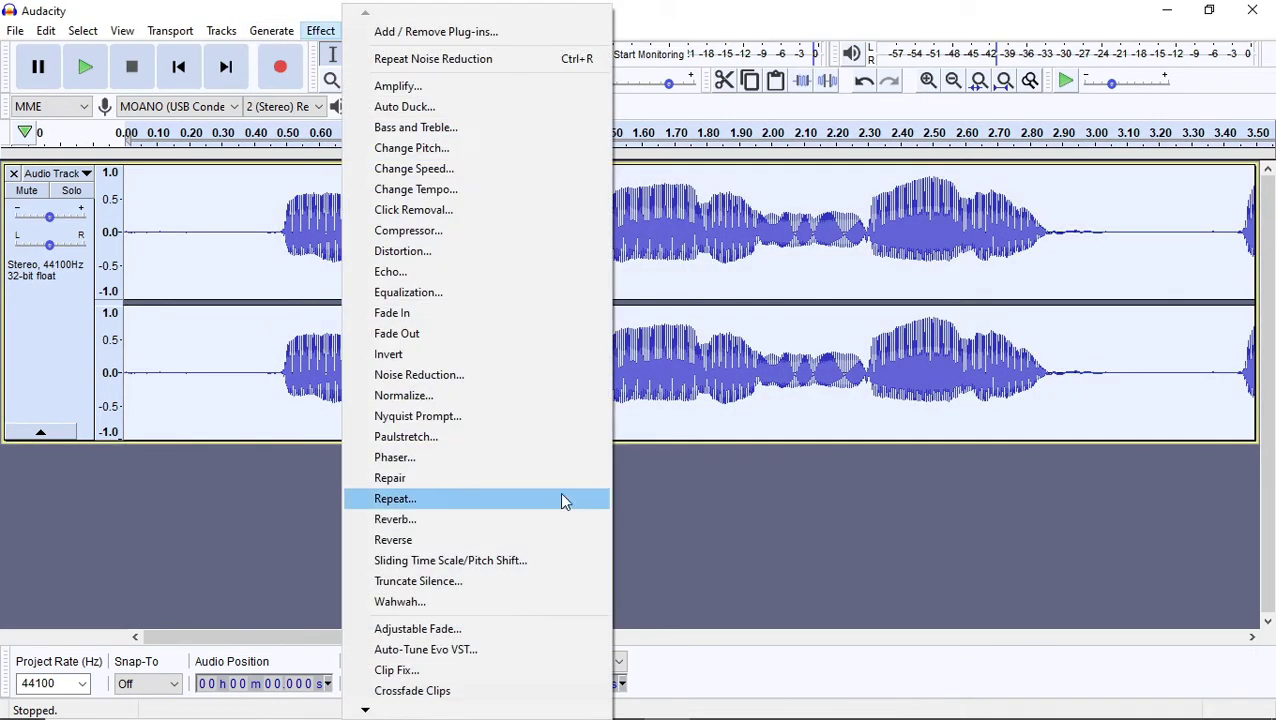
pyautogui.click(447, 380)
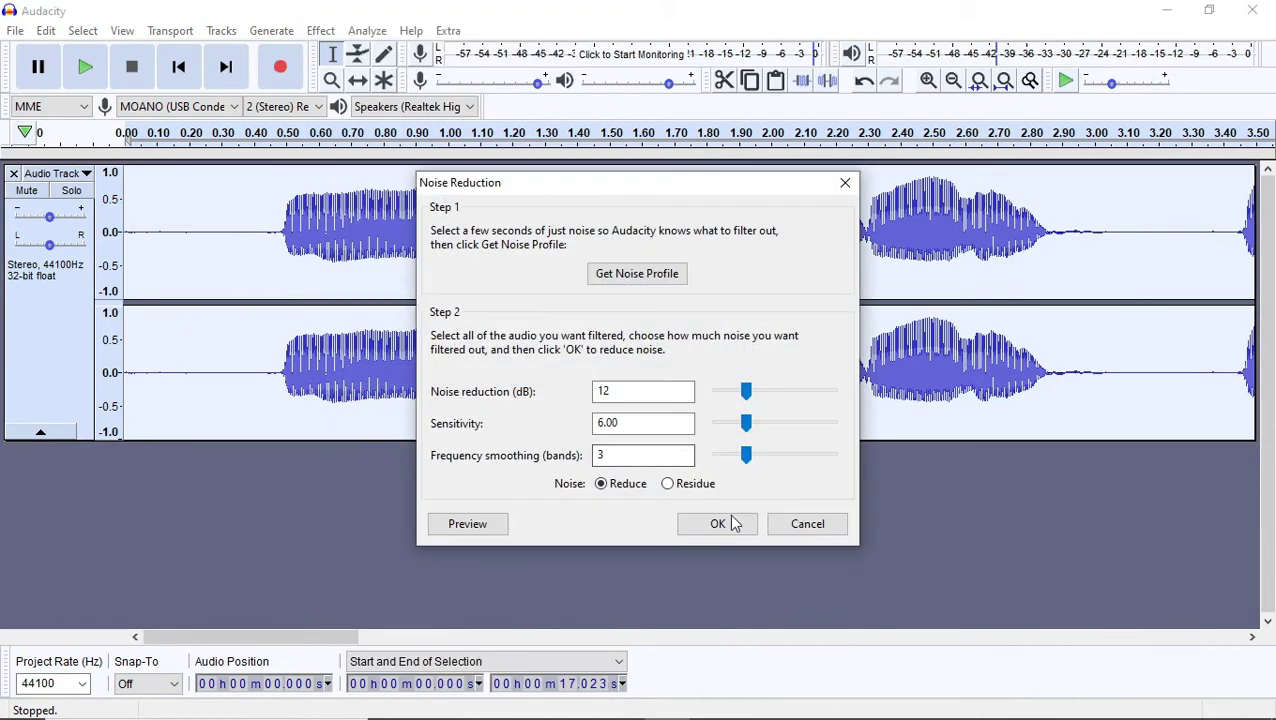
pyautogui.click(732, 523)
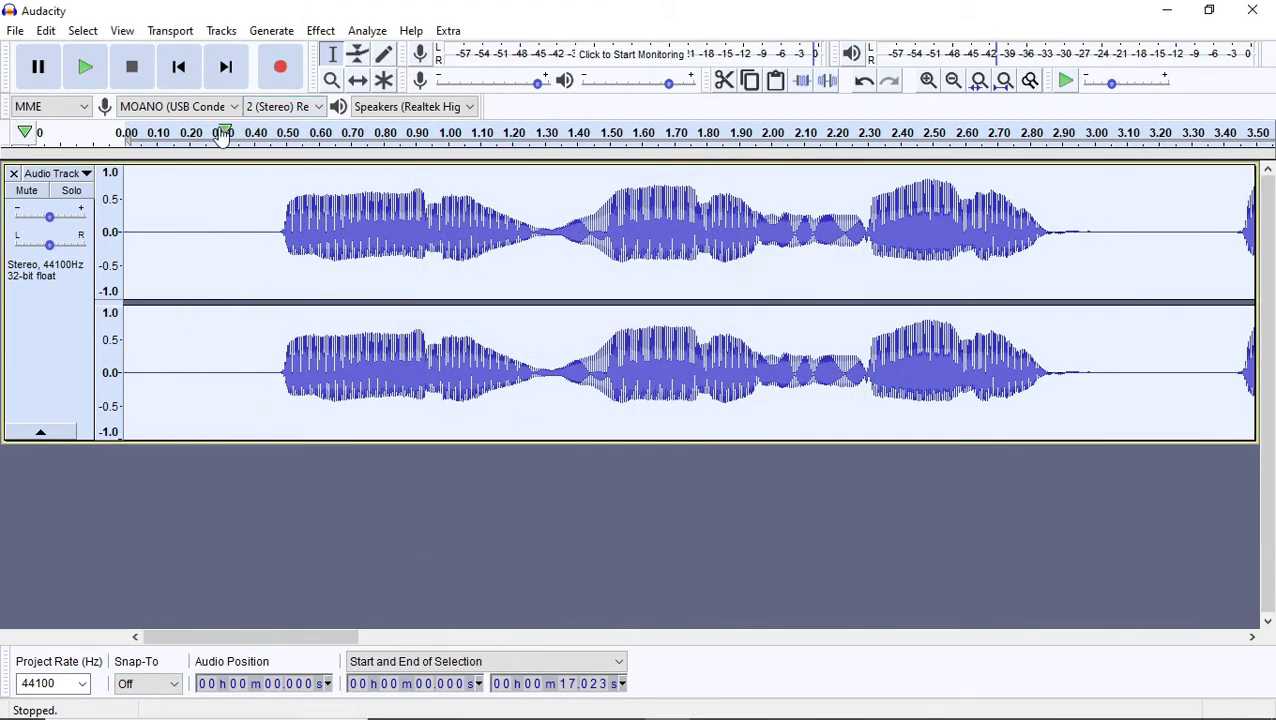
# Play the noise-reduced recording from near the start, before the first sound, to check the result.
pyautogui.click(165, 136)
pyautogui.click(165, 136)
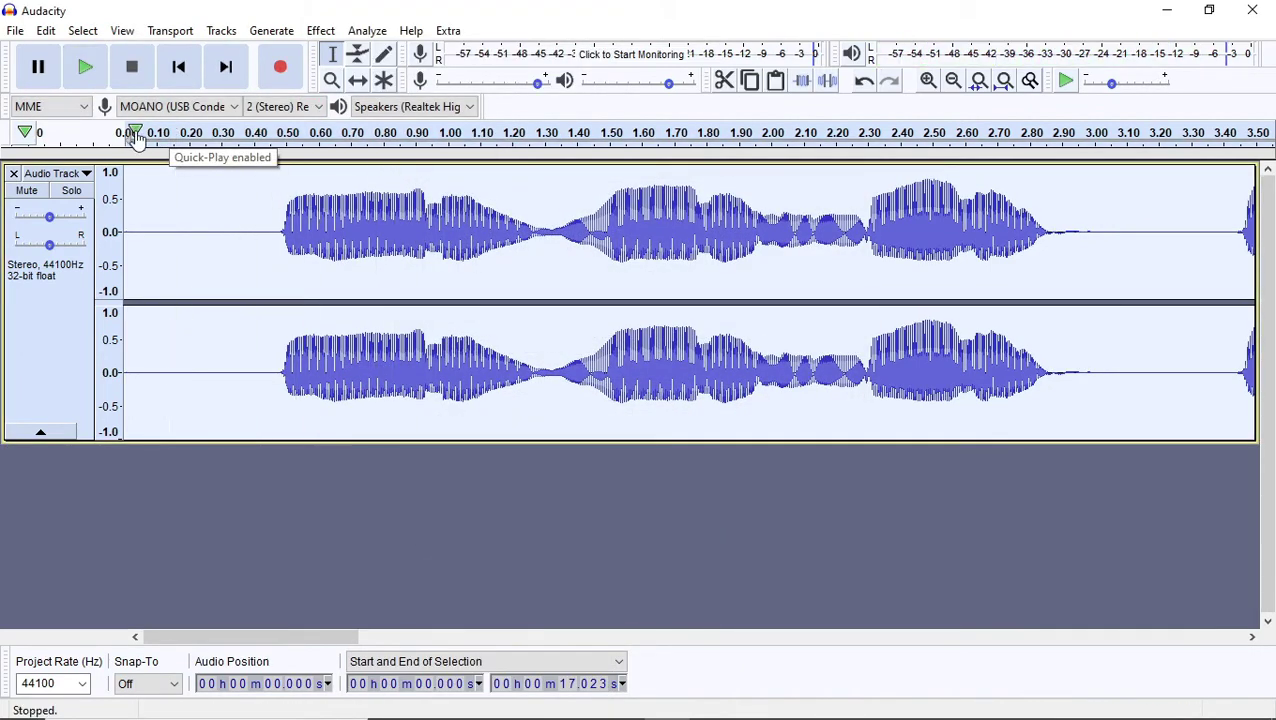
pyautogui.click(136, 138)
pyautogui.click(240, 138)
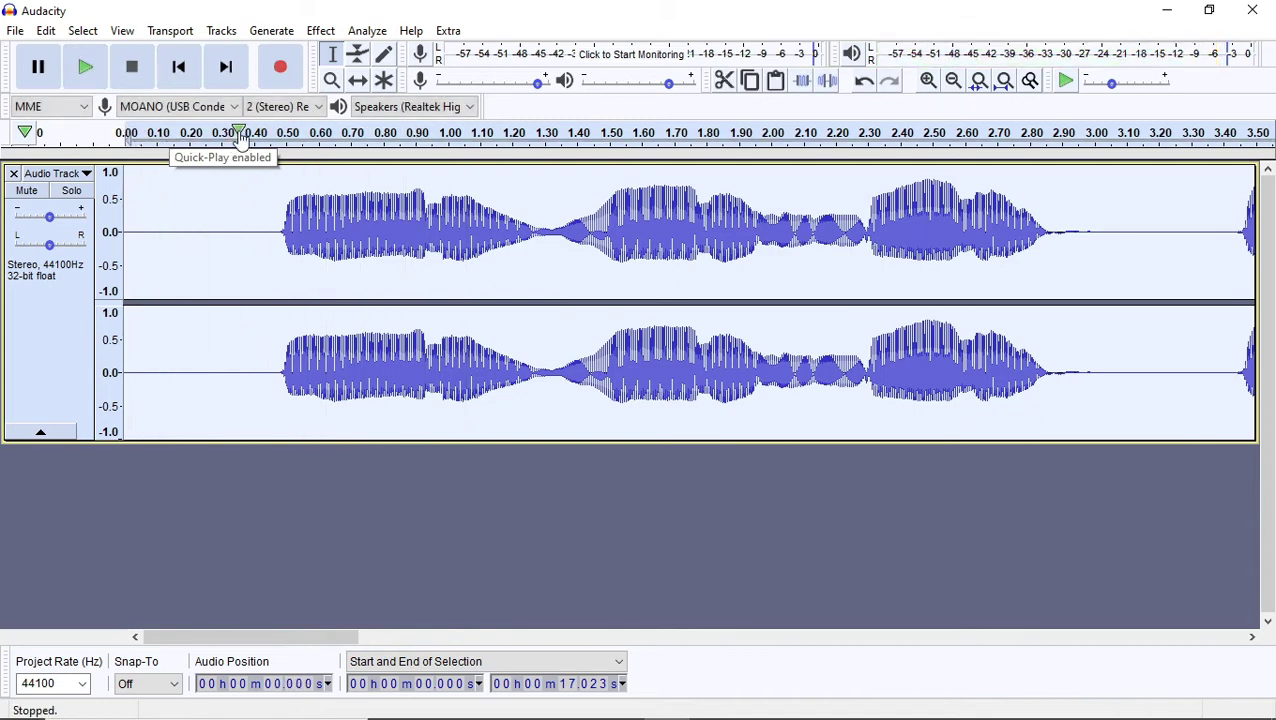
pyautogui.click(240, 138)
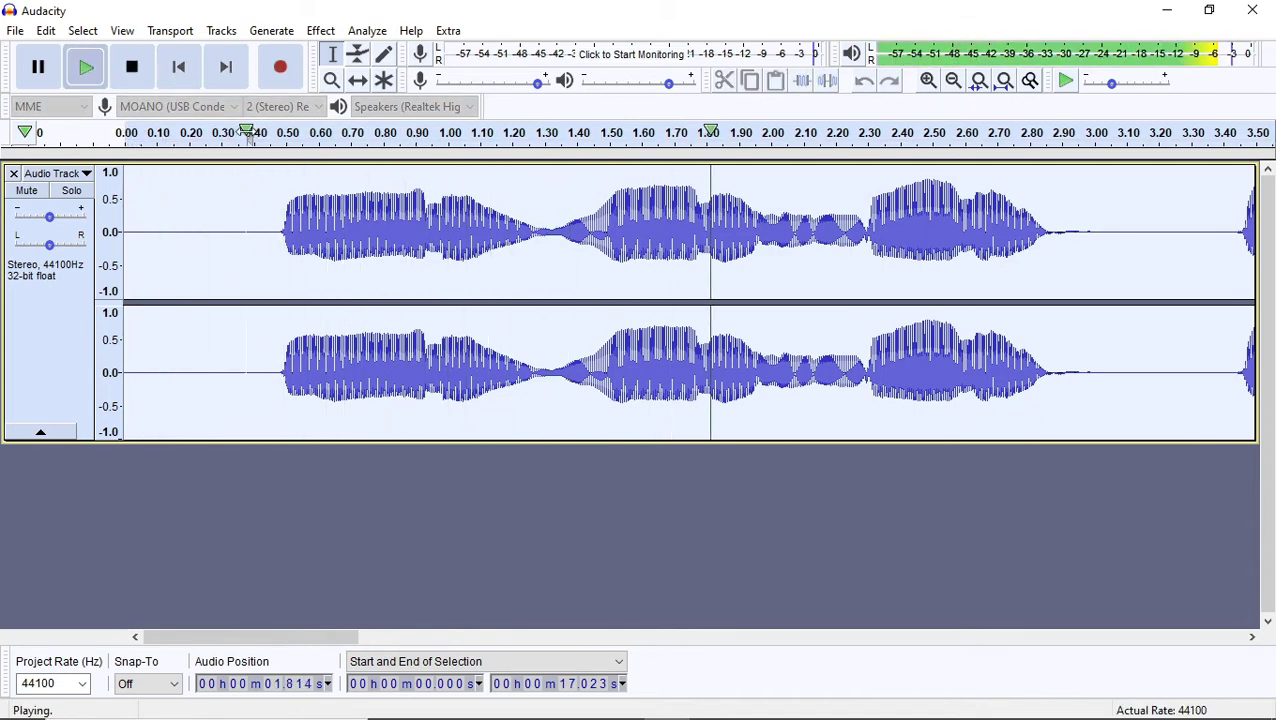
pyautogui.press('space')
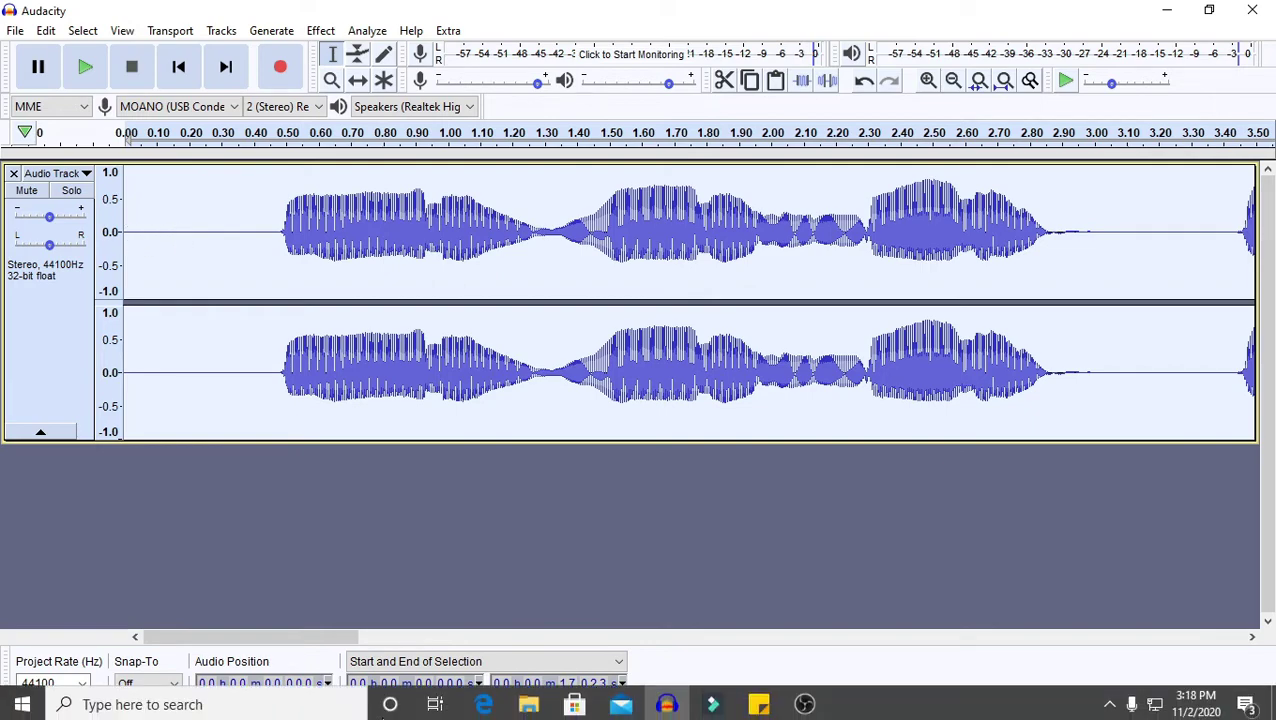
# Select the isolated noise burst near the end of the track, from about 14.70 to 15.32 s.
pyautogui.moveTo(268, 638); pyautogui.dragTo(1045, 658)
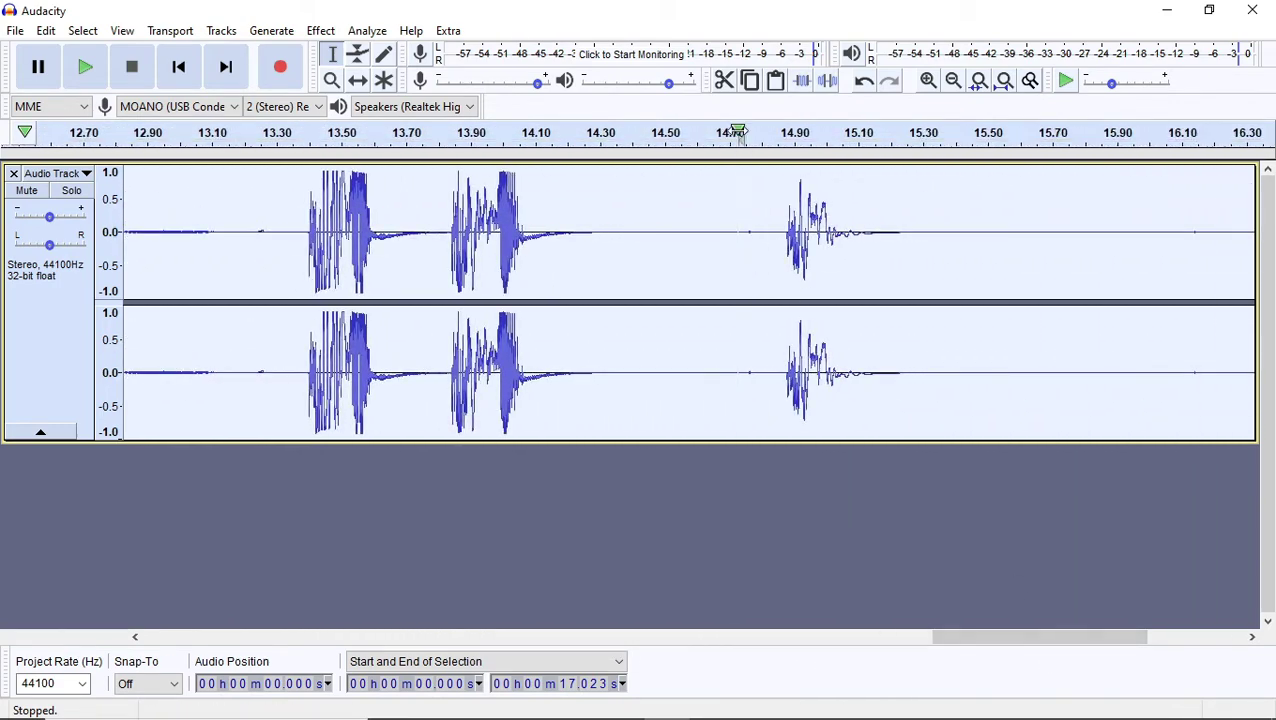
pyautogui.click(739, 152)
pyautogui.click(730, 237)
pyautogui.moveTo(730, 237); pyautogui.dragTo(929, 251)
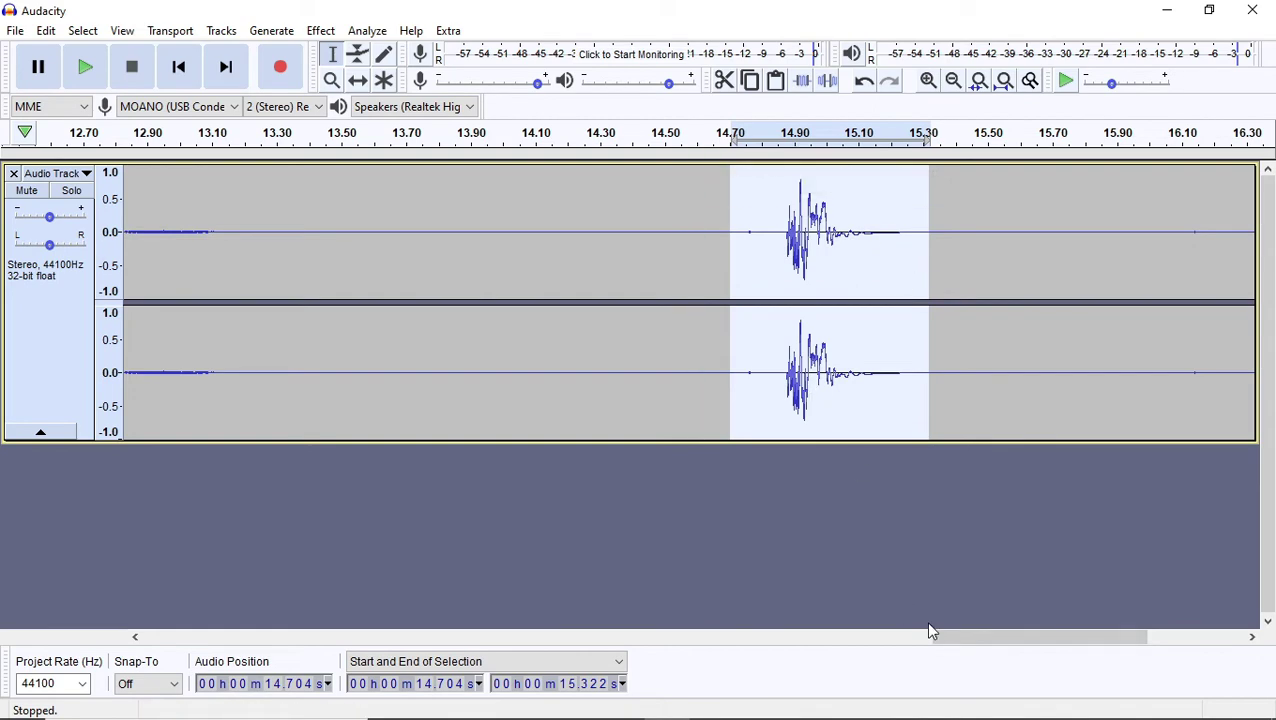
# Play the recording from just before the first sound, at about 0.48 s, for comparison.
pyautogui.moveTo(975, 637); pyautogui.dragTo(114, 637)
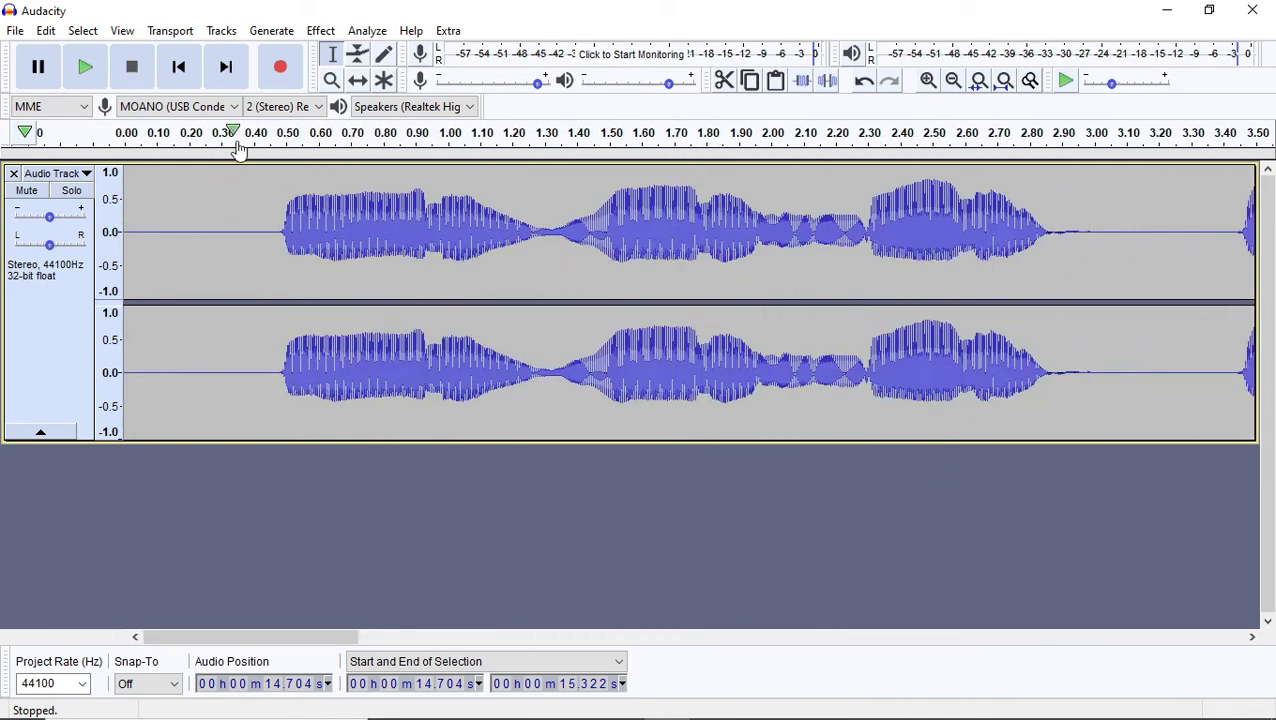
pyautogui.click(280, 135)
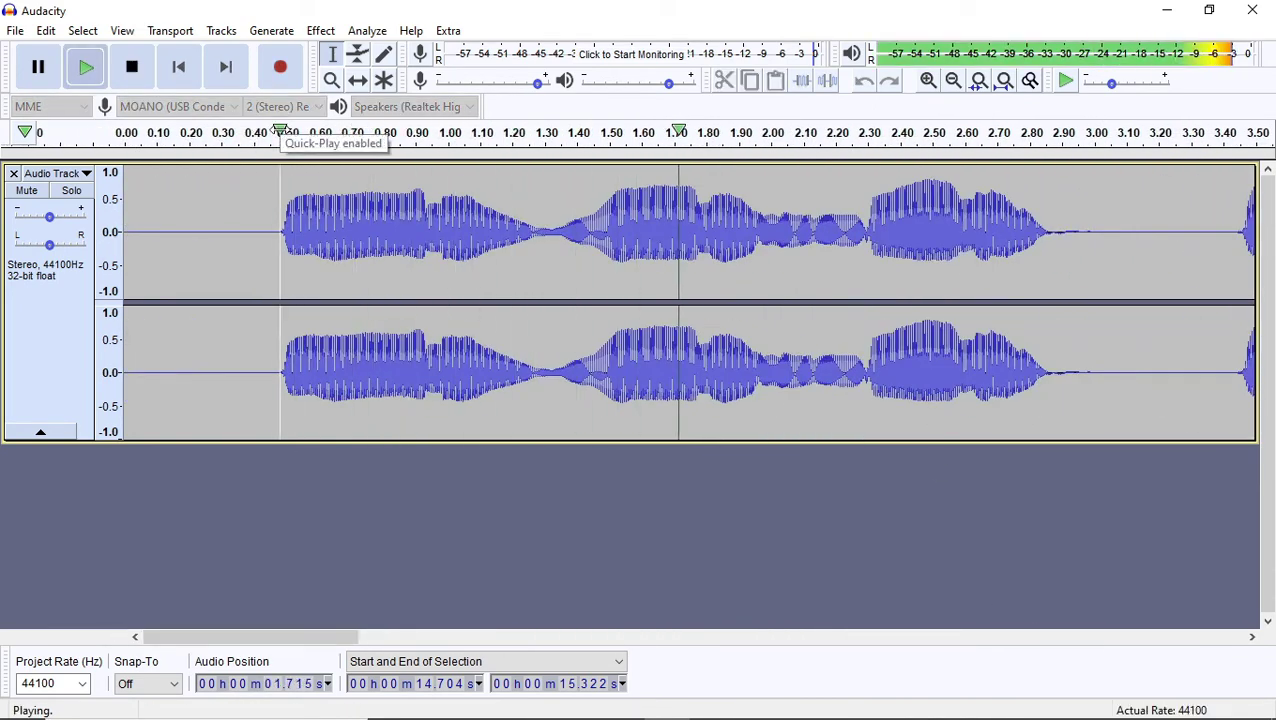
pyautogui.press('space')
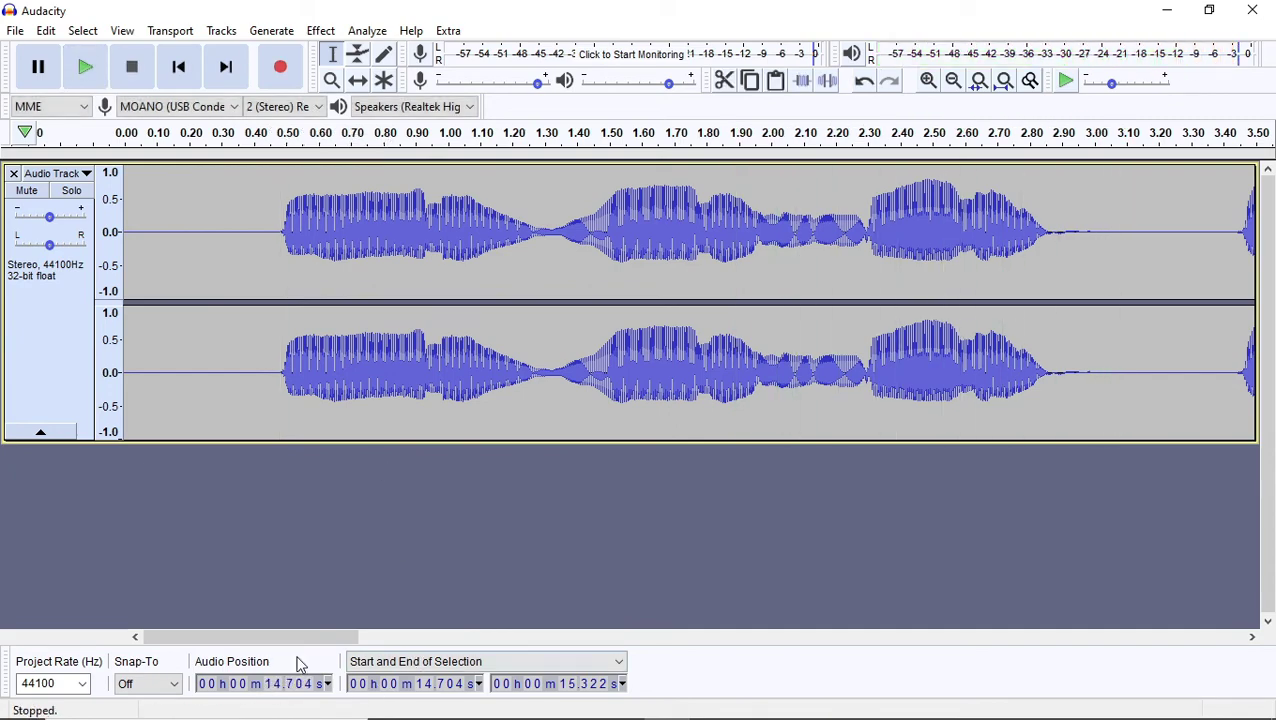
# Capture a new Noise Reduction profile from the selected noise burst near the end of the track.
pyautogui.moveTo(320, 637); pyautogui.dragTo(1242, 527)
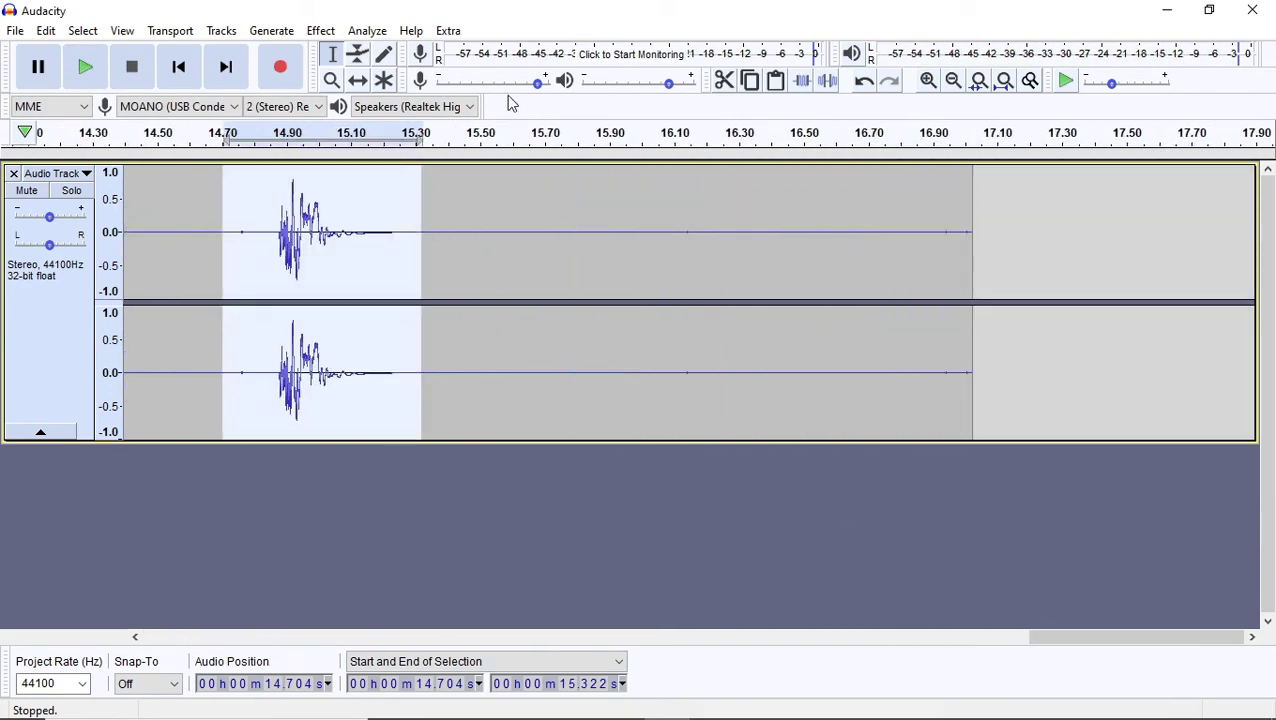
pyautogui.click(320, 30)
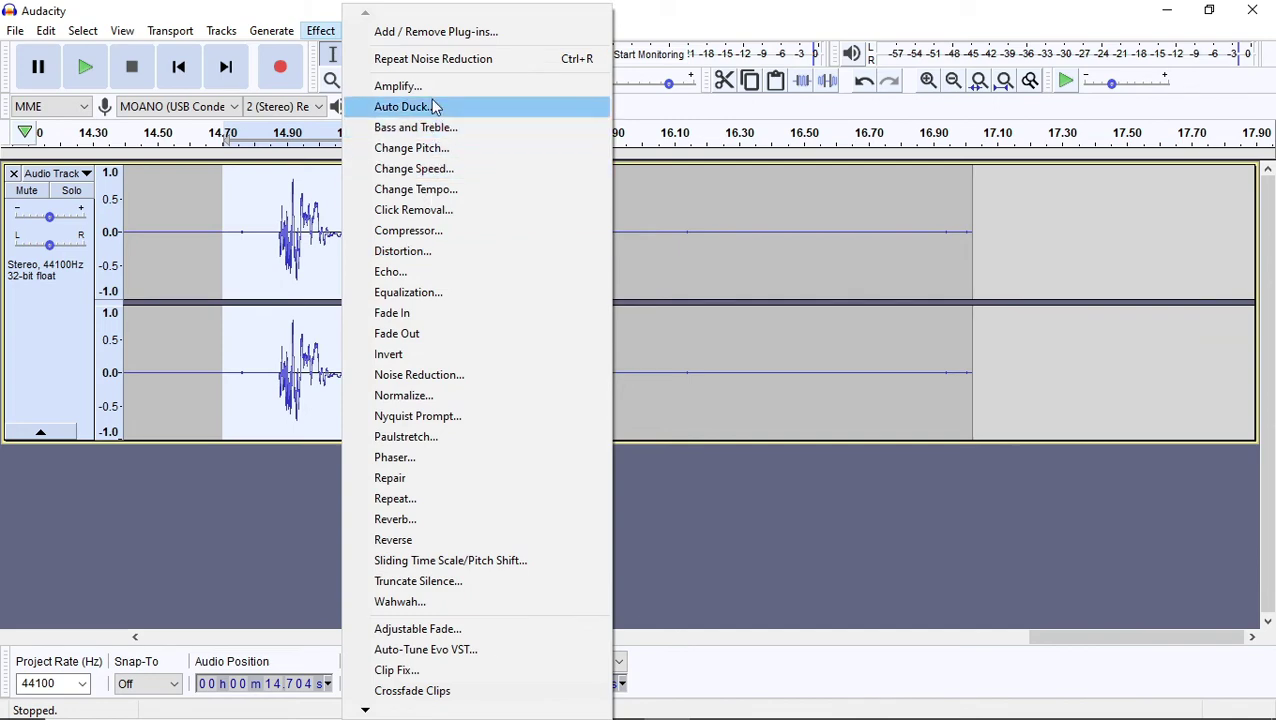
pyautogui.click(466, 374)
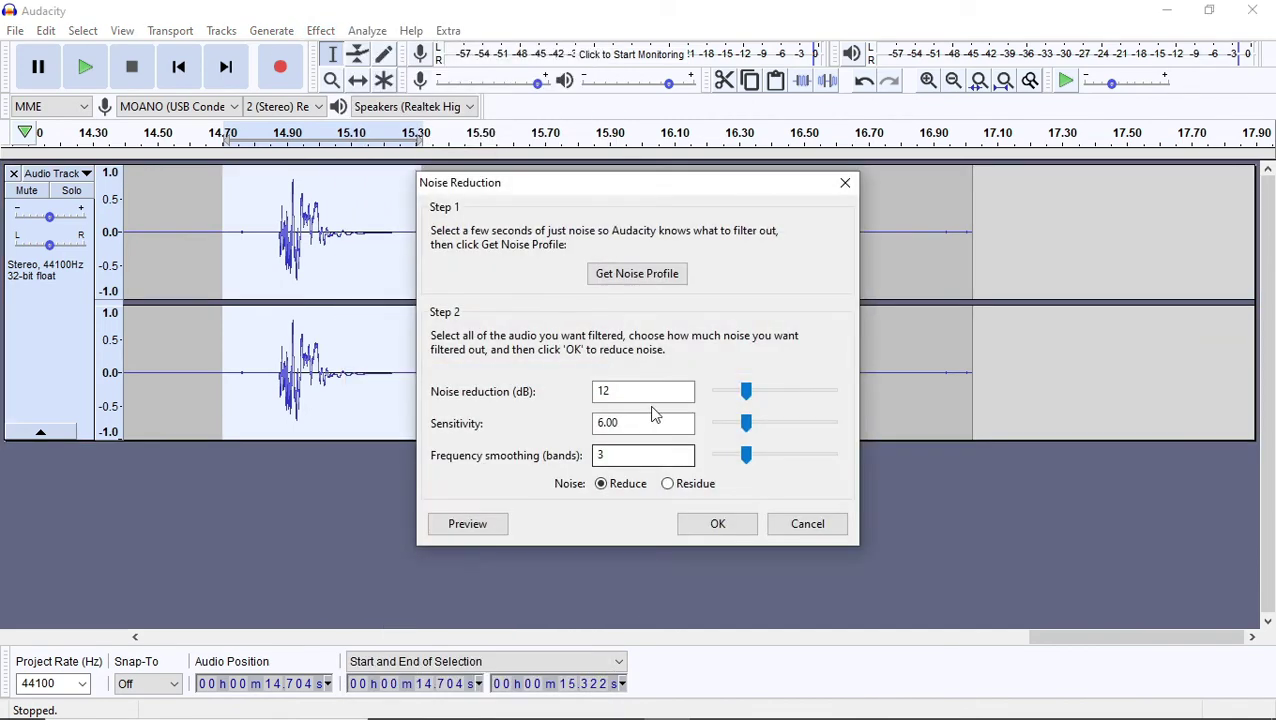
pyautogui.click(664, 276)
# Apply Noise Reduction to the whole track again with the existing settings, using the noise burst's profile.
pyautogui.hotkey('ctrl', 'a')
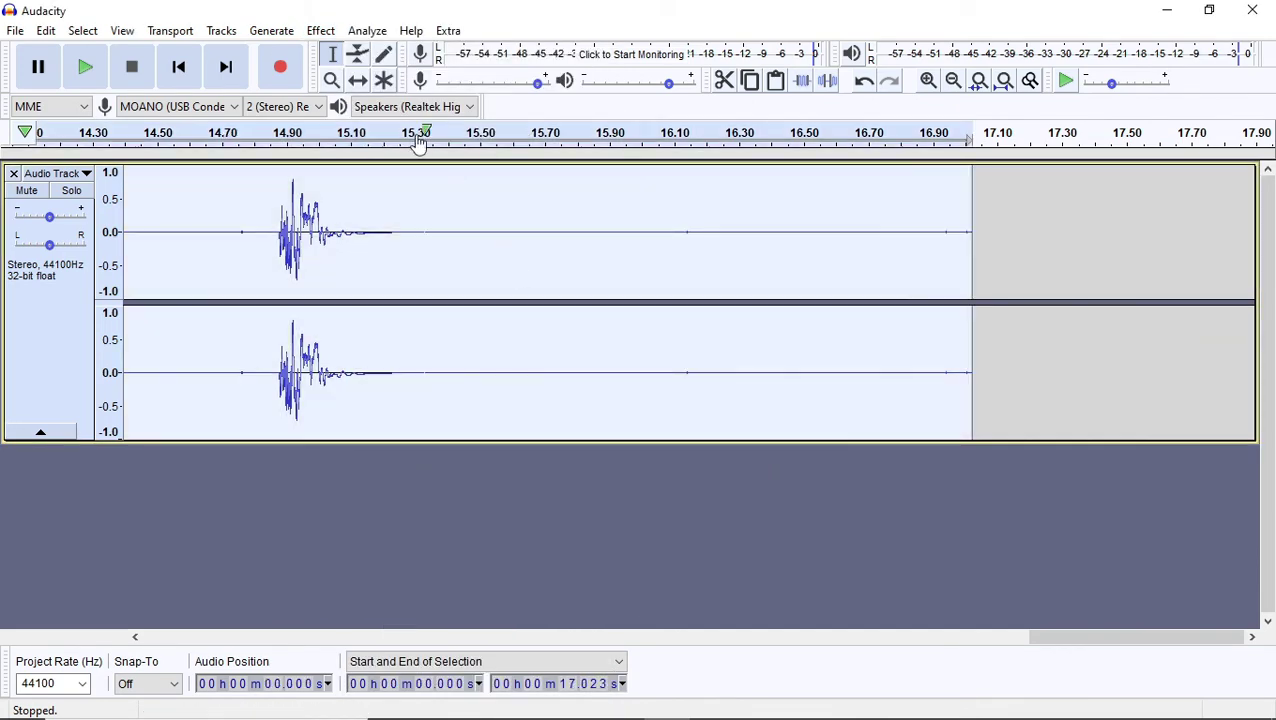
pyautogui.click(322, 31)
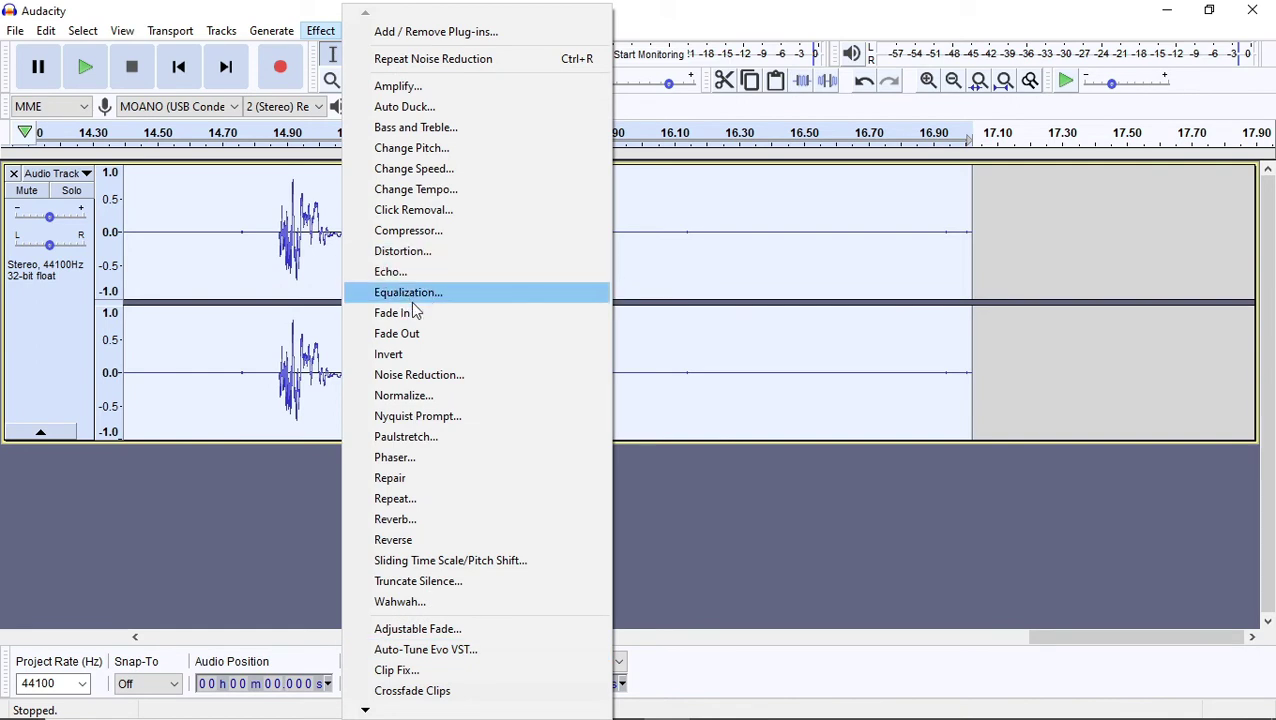
pyautogui.click(429, 378)
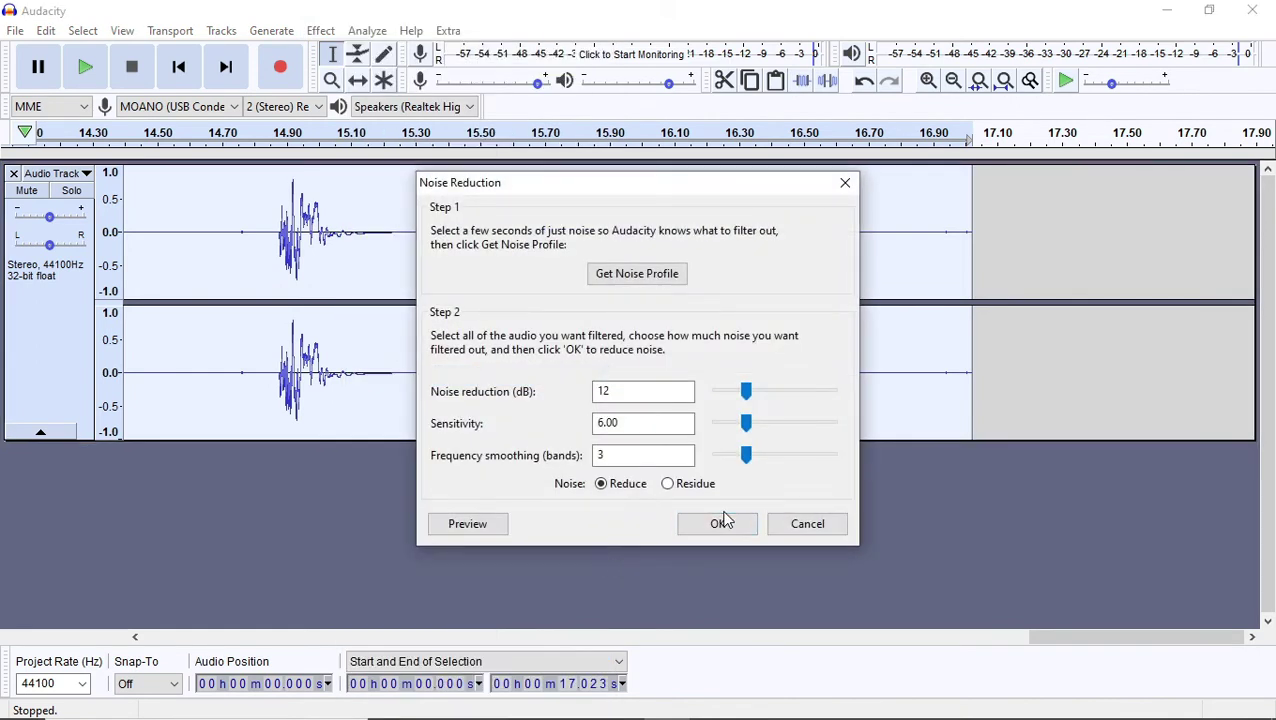
pyautogui.click(717, 527)
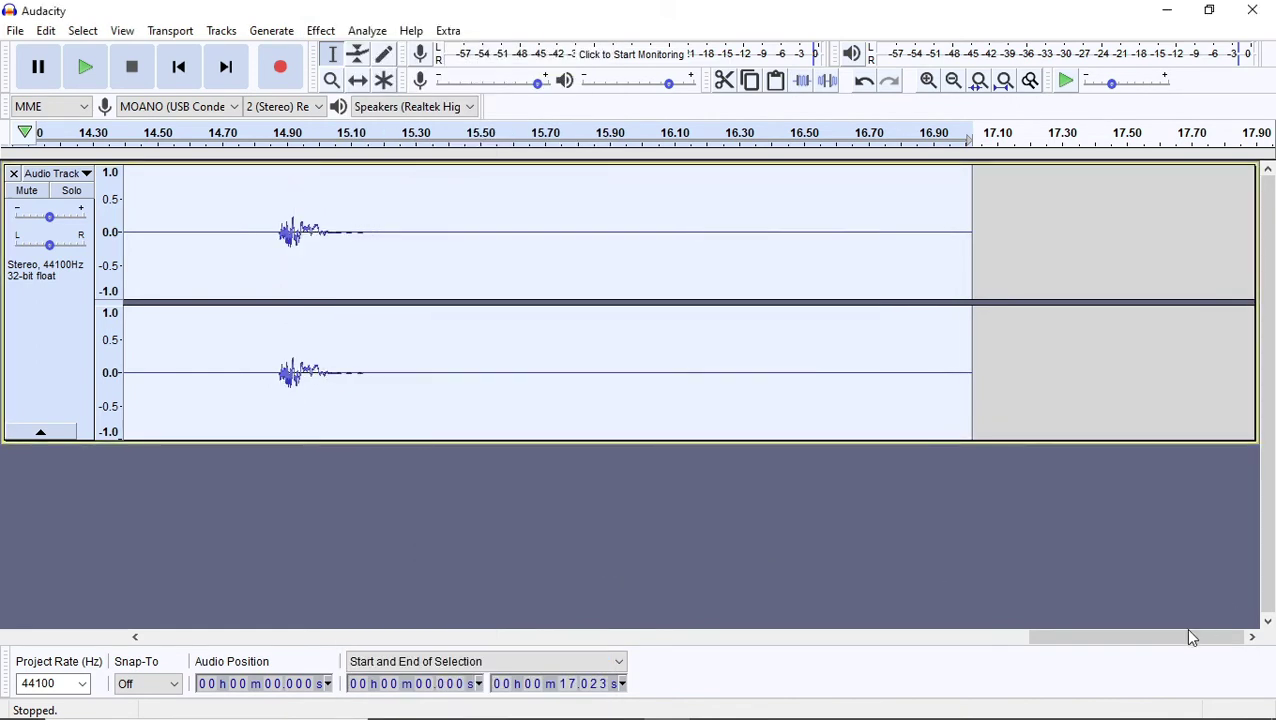
# Play the track from just before the first sound to hear the effect of the second noise reduction.
pyautogui.moveTo(1190, 636); pyautogui.dragTo(242, 604)
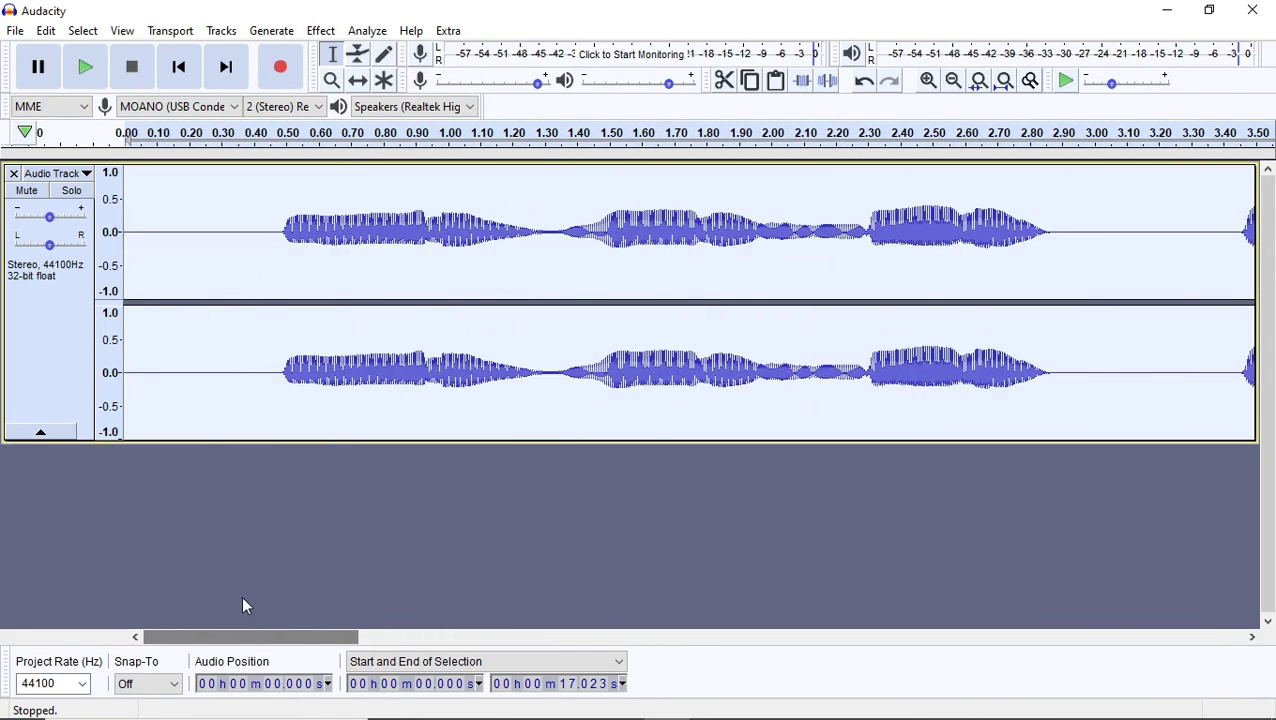
pyautogui.click(281, 137)
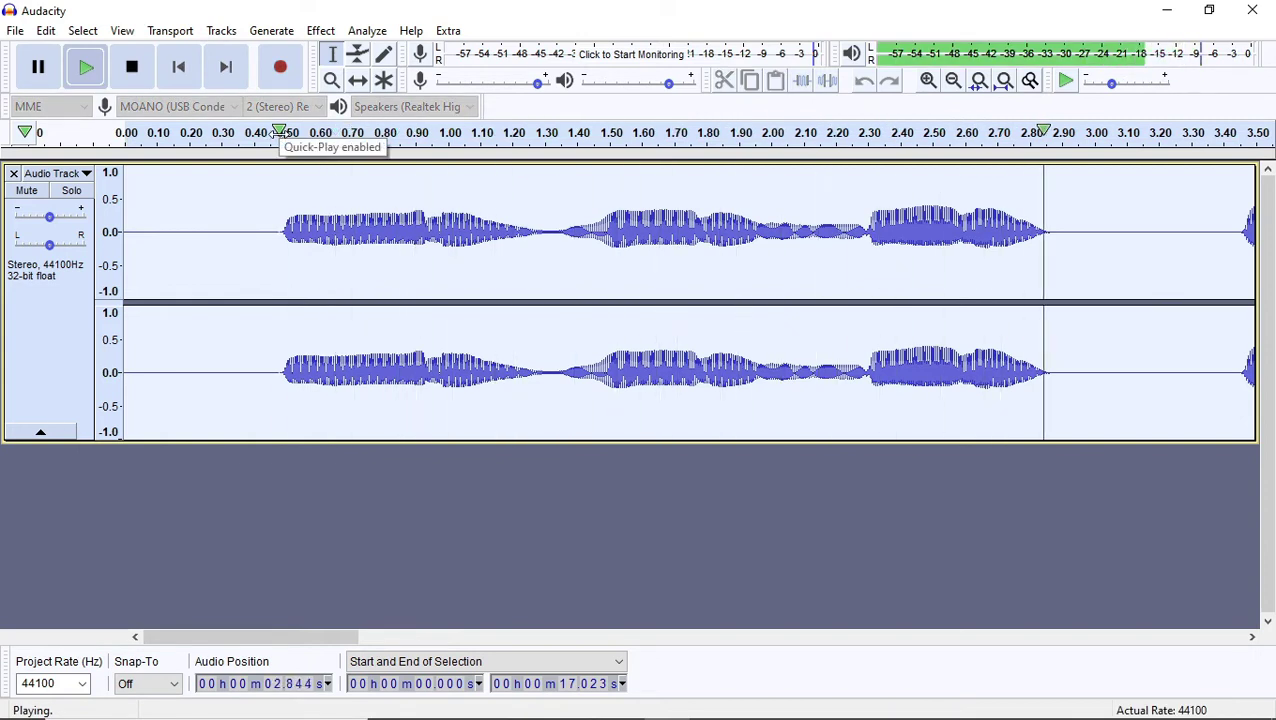
# Undo the second noise reduction and play the track from just before the first sound, at about 0.48 s.
pyautogui.click(281, 137)
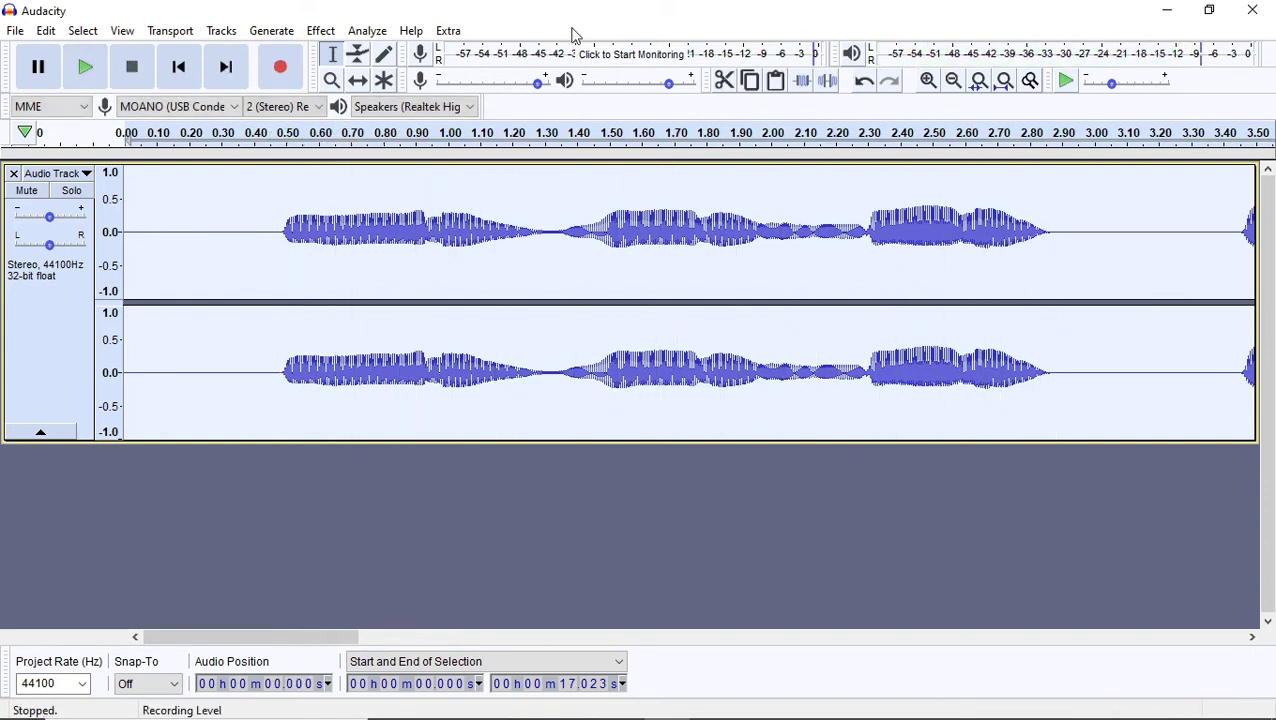
pyautogui.click(864, 84)
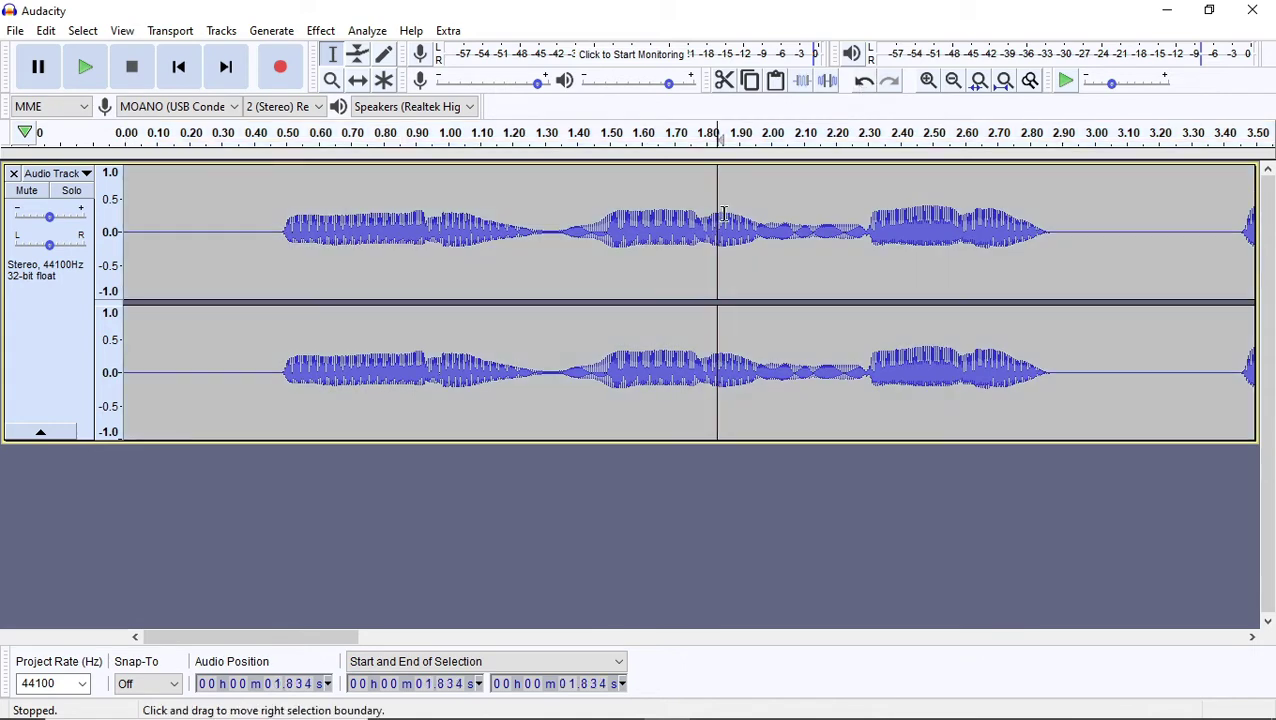
pyautogui.click(864, 84)
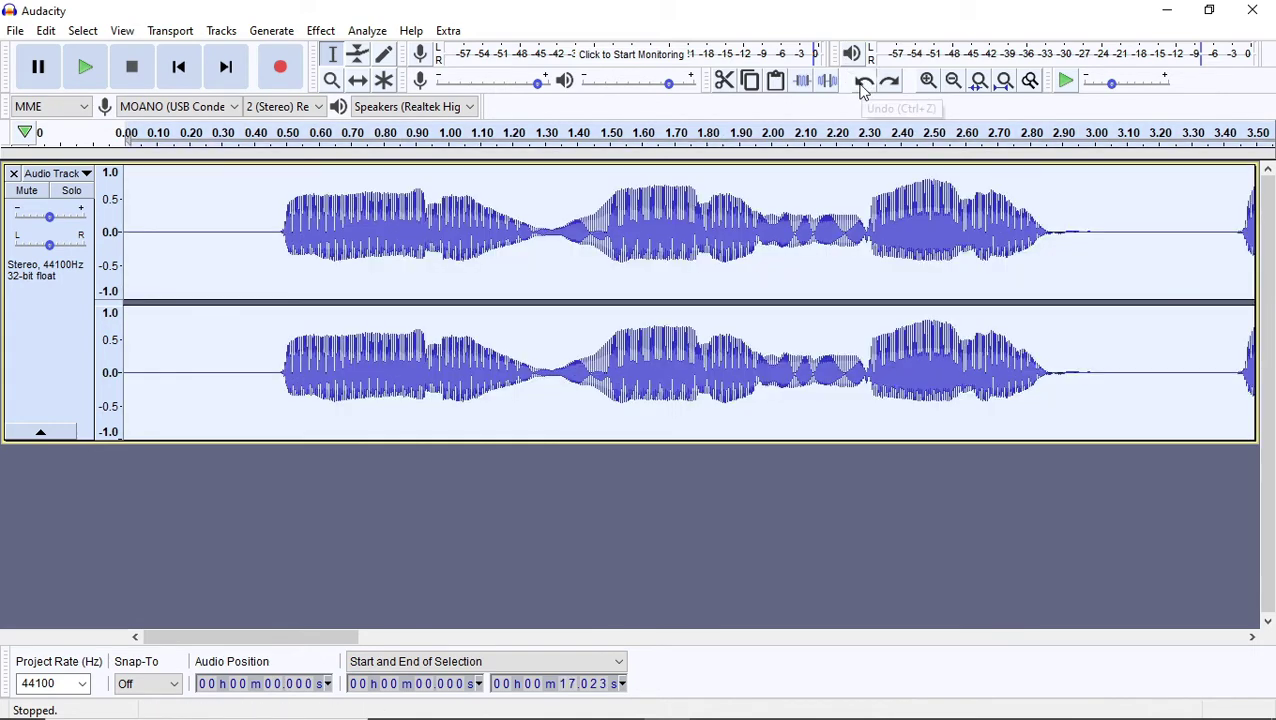
pyautogui.click(281, 137)
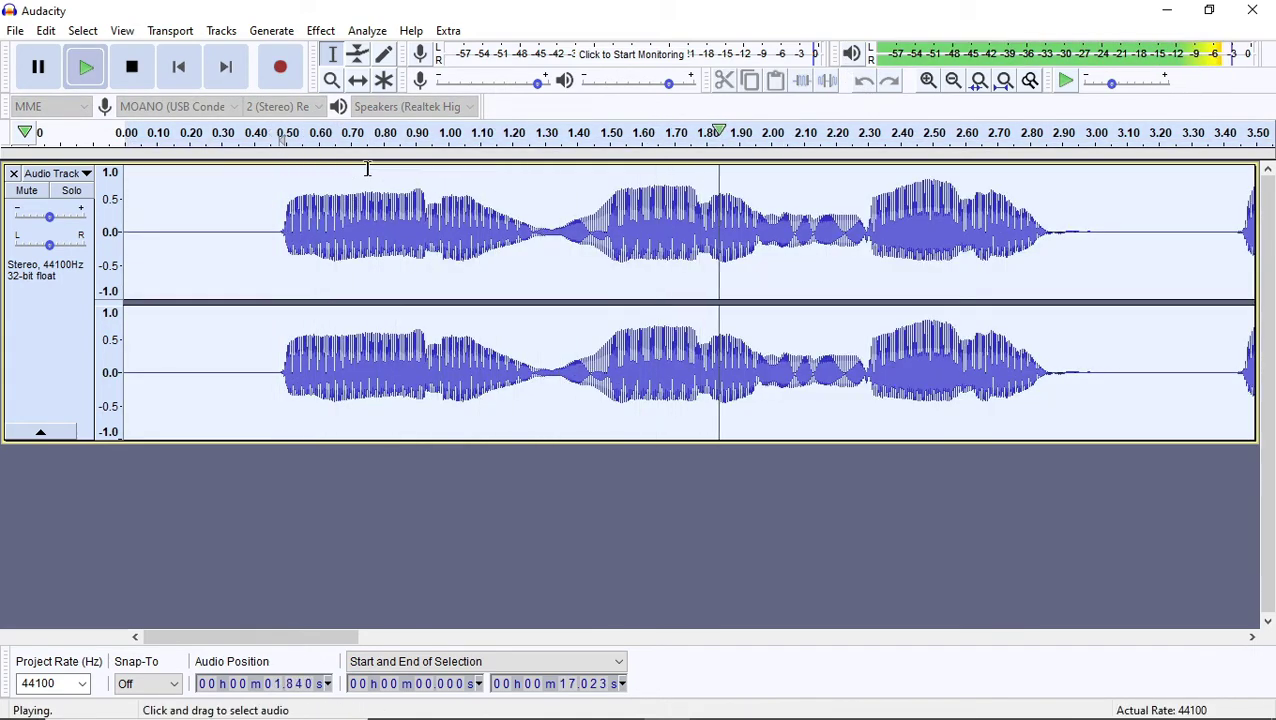
pyautogui.press('space')
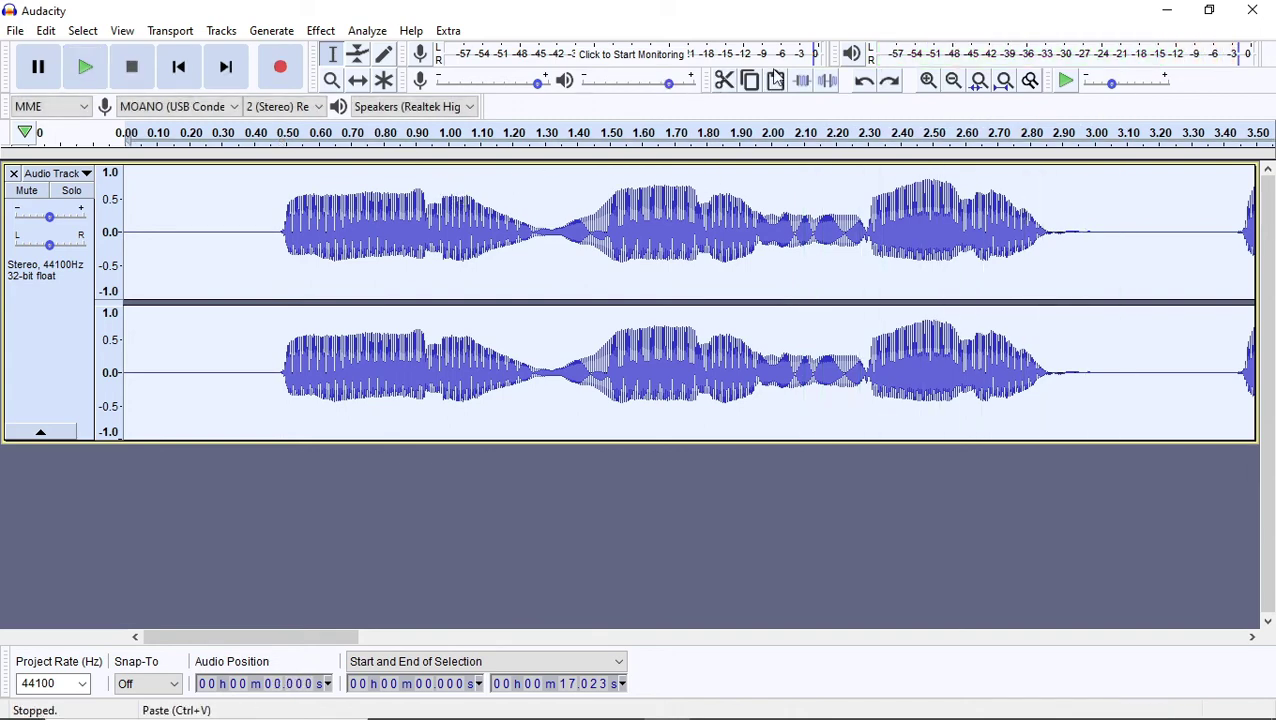
# Redo the second noise reduction, play the track from about 0.48 s for comparison, and undo the reduction again.
pyautogui.click(890, 90)
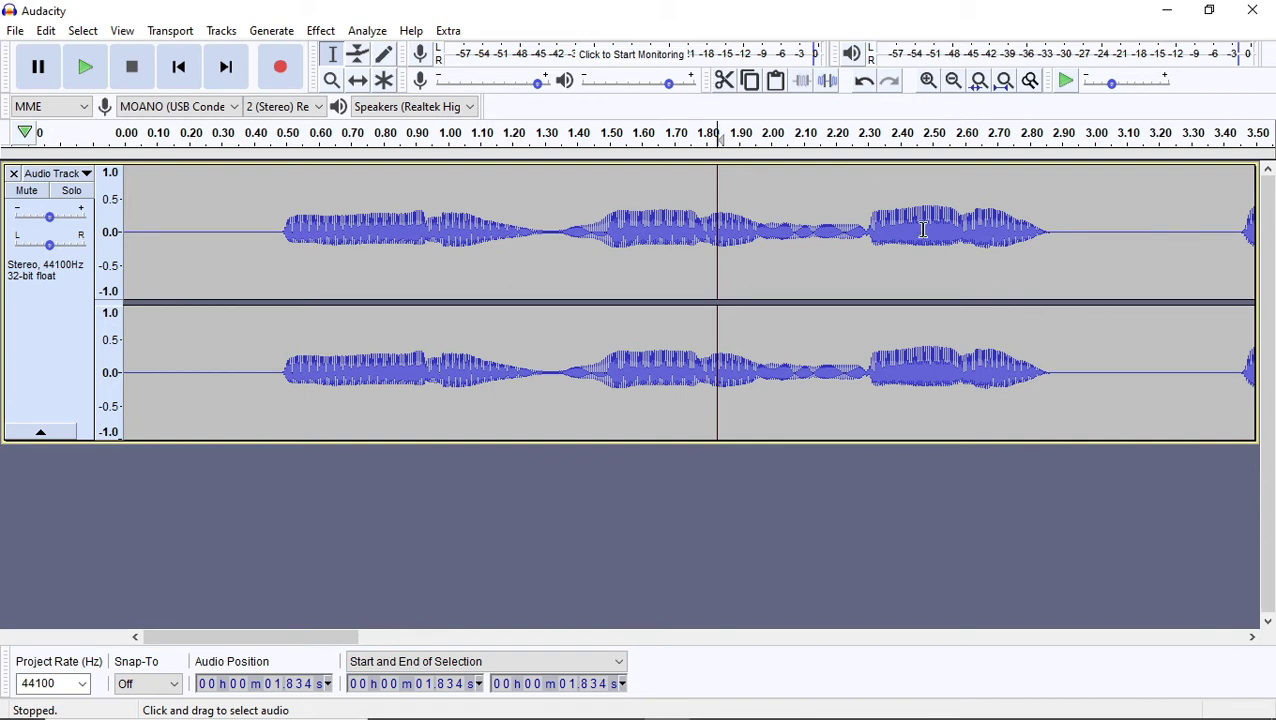
pyautogui.click(282, 134)
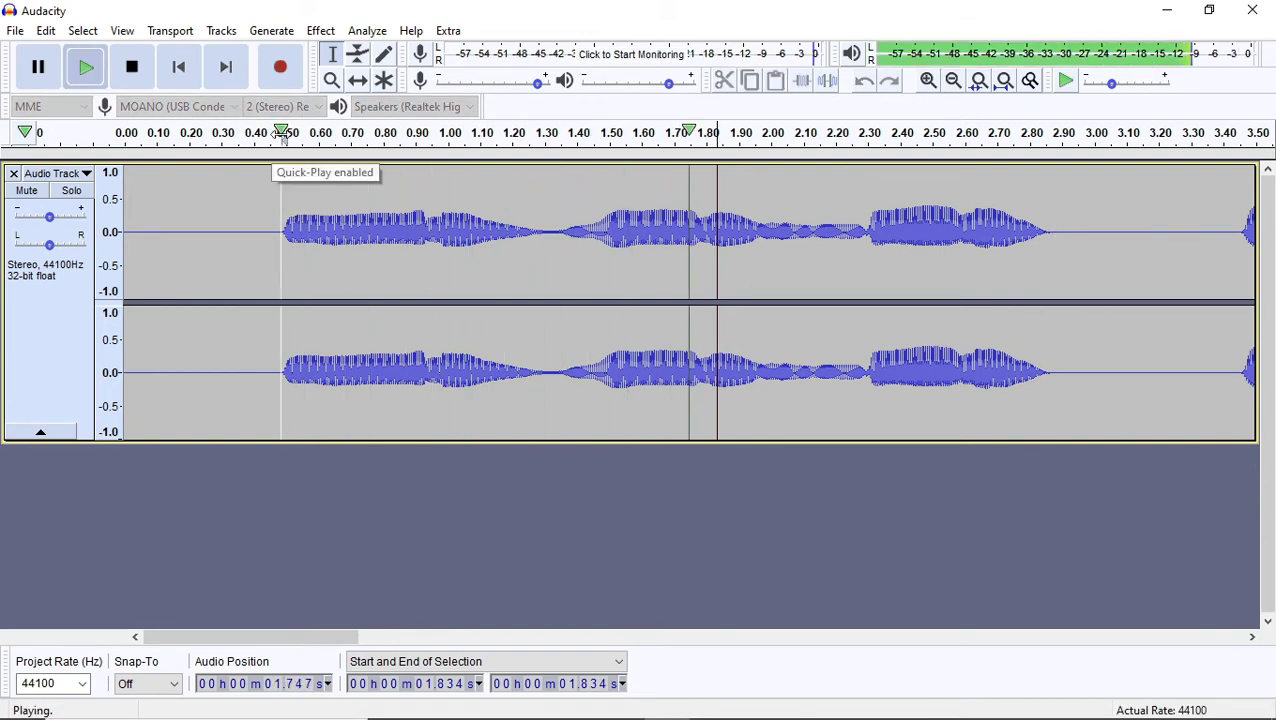
pyautogui.press('space')
pyautogui.hotkey('ctrl', 'a')
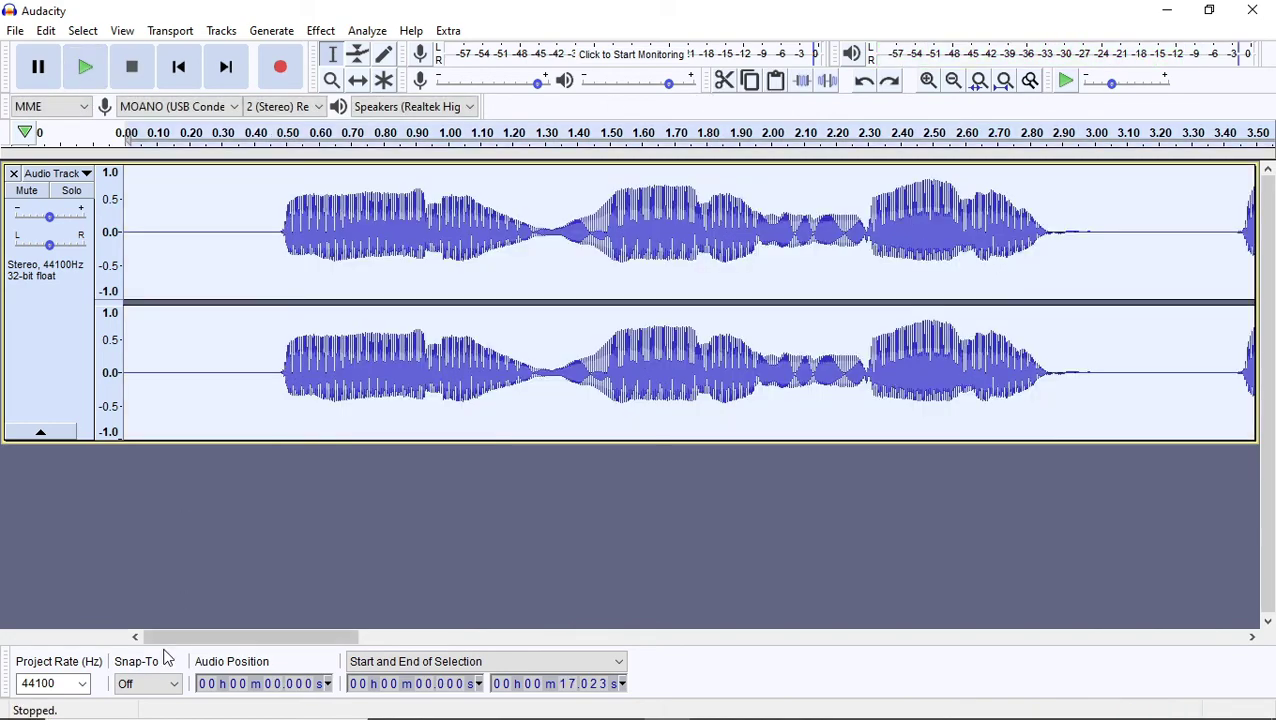
# Select the quiet stretch before the noise burst, from about 13.44 to 14.79 s, and clear the selection.
pyautogui.moveTo(190, 637); pyautogui.dragTo(988, 615)
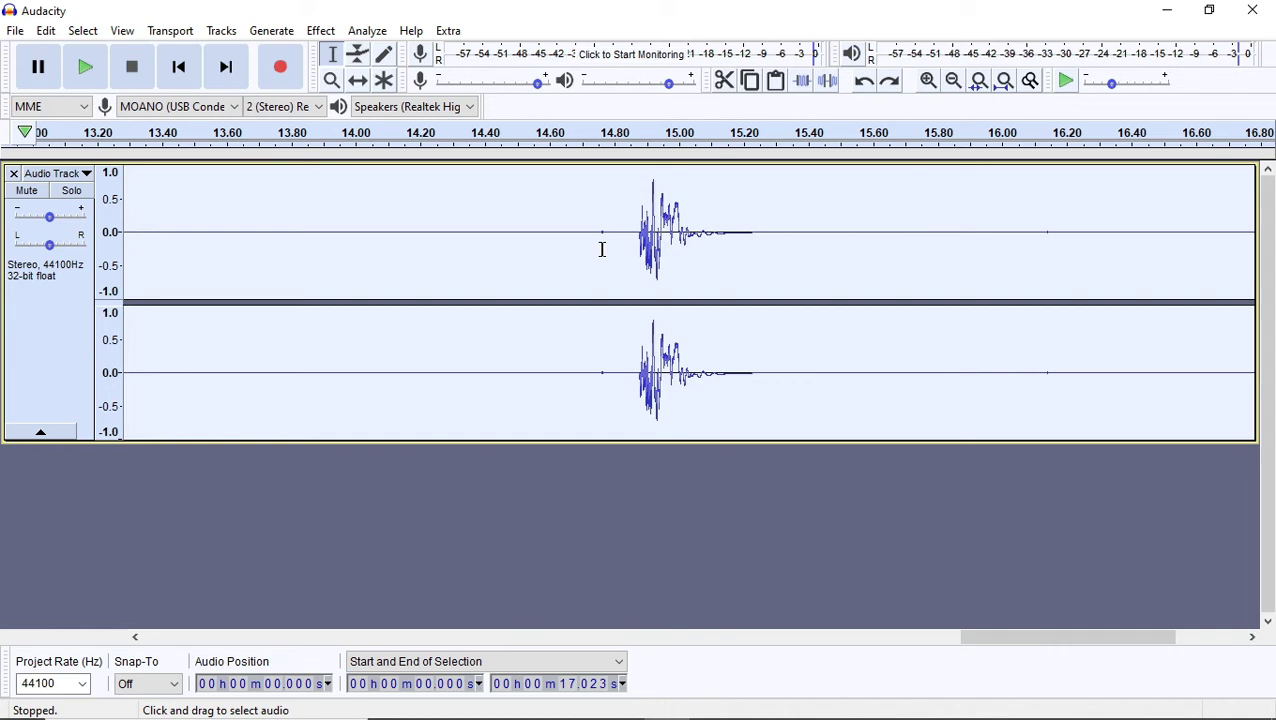
pyautogui.moveTo(596, 247); pyautogui.dragTo(782, 285)
pyautogui.moveTo(607, 253); pyautogui.dragTo(173, 256)
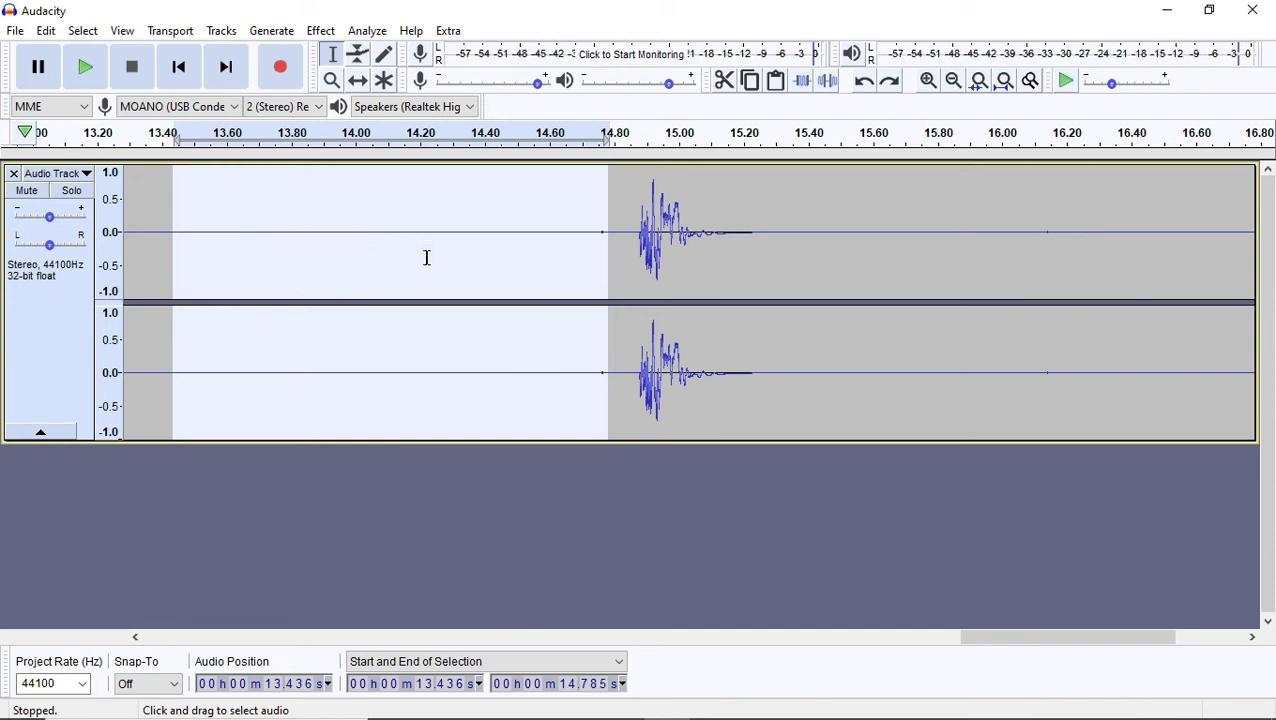
pyautogui.click(463, 282)
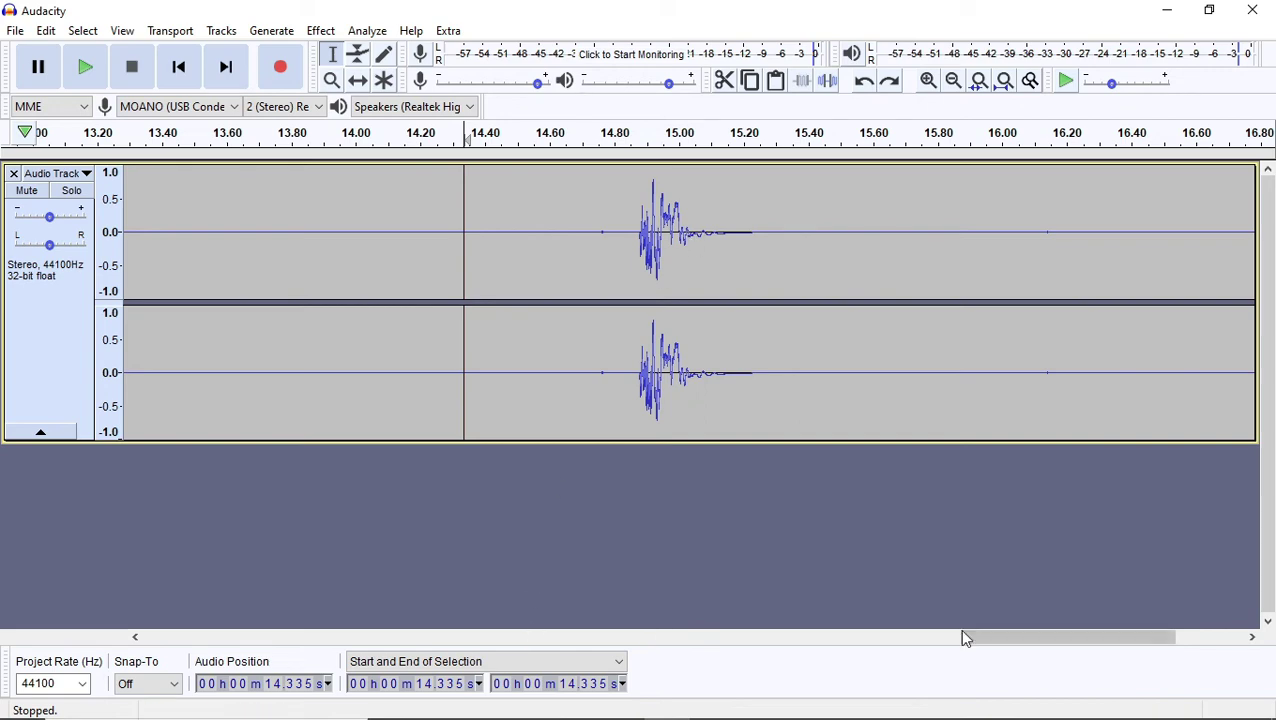
# Select the noise burst near the end of the track, from about 14.70 to 15.35 s, silence it, and undo the silencing.
pyautogui.moveTo(1071, 637); pyautogui.dragTo(818, 637)
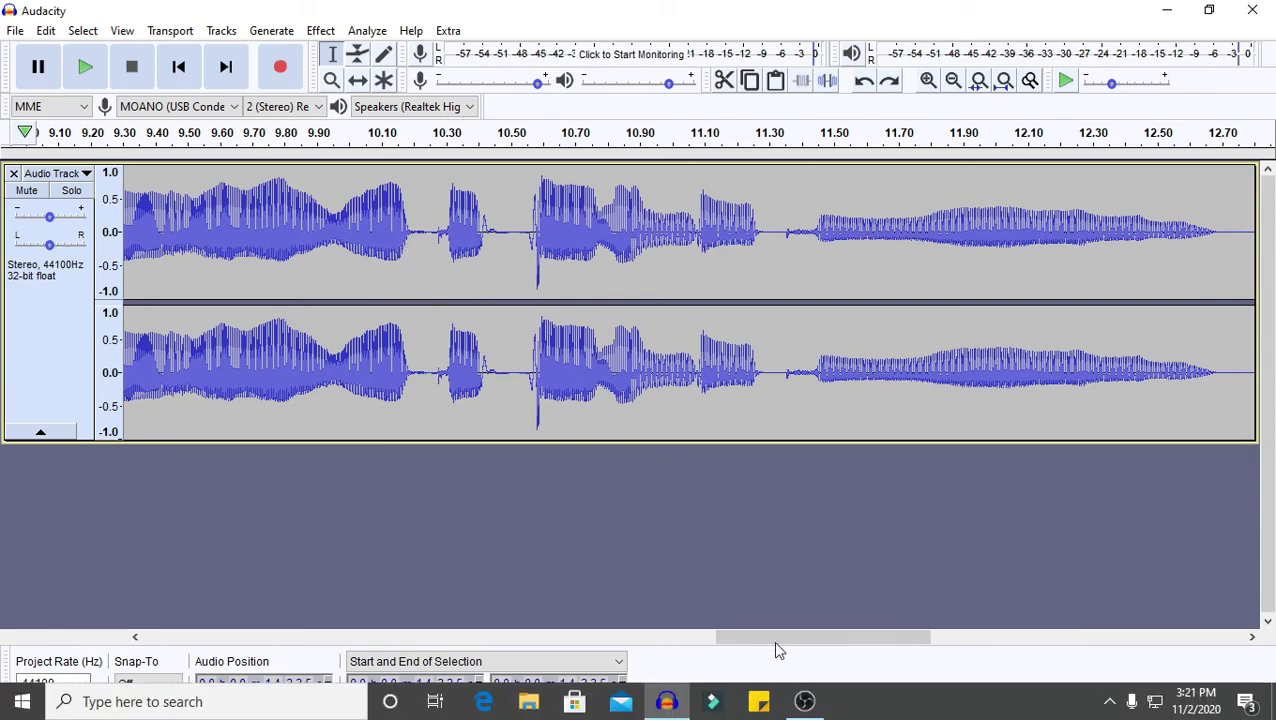
pyautogui.moveTo(773, 637); pyautogui.dragTo(996, 628)
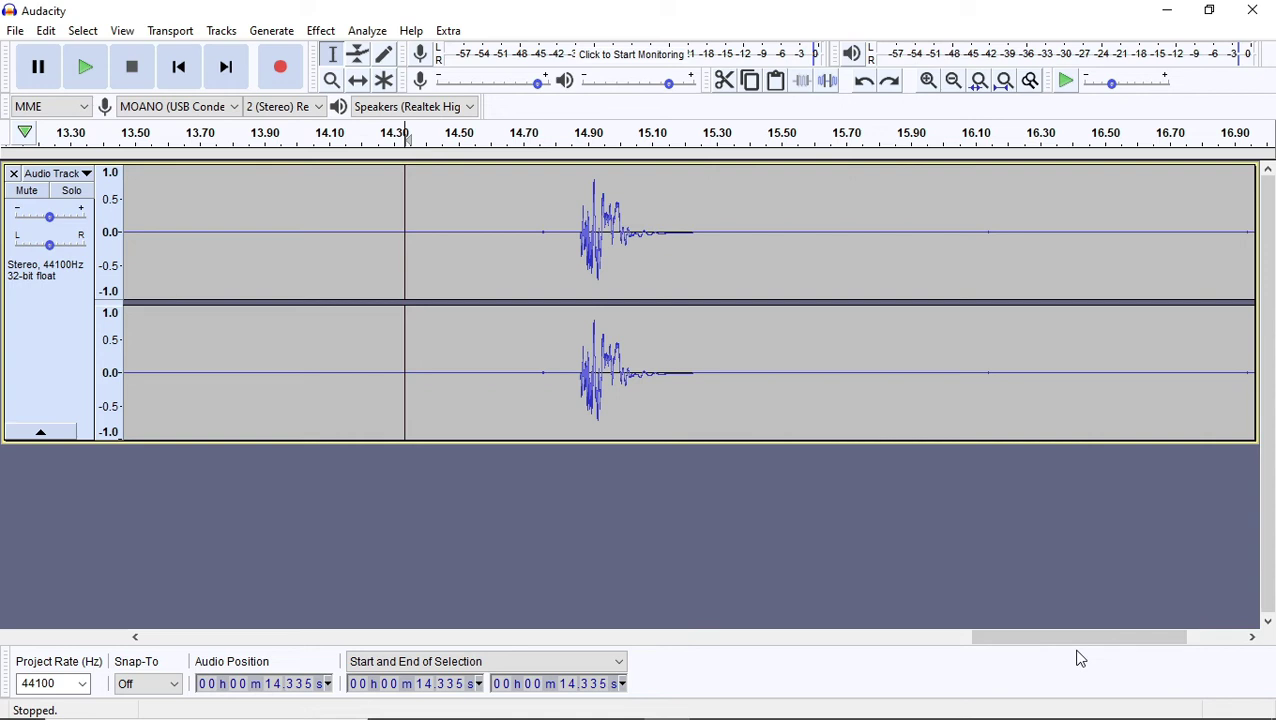
pyautogui.moveTo(1078, 644); pyautogui.dragTo(1076, 646)
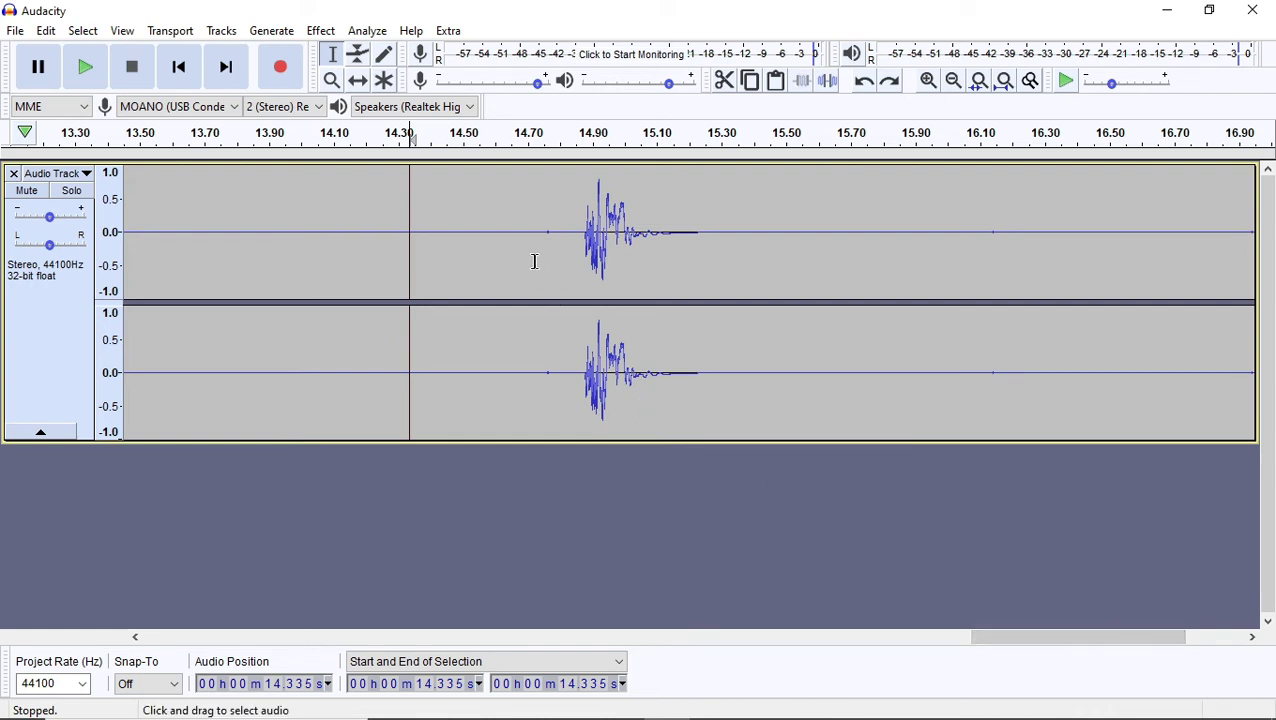
pyautogui.moveTo(535, 262); pyautogui.dragTo(798, 312)
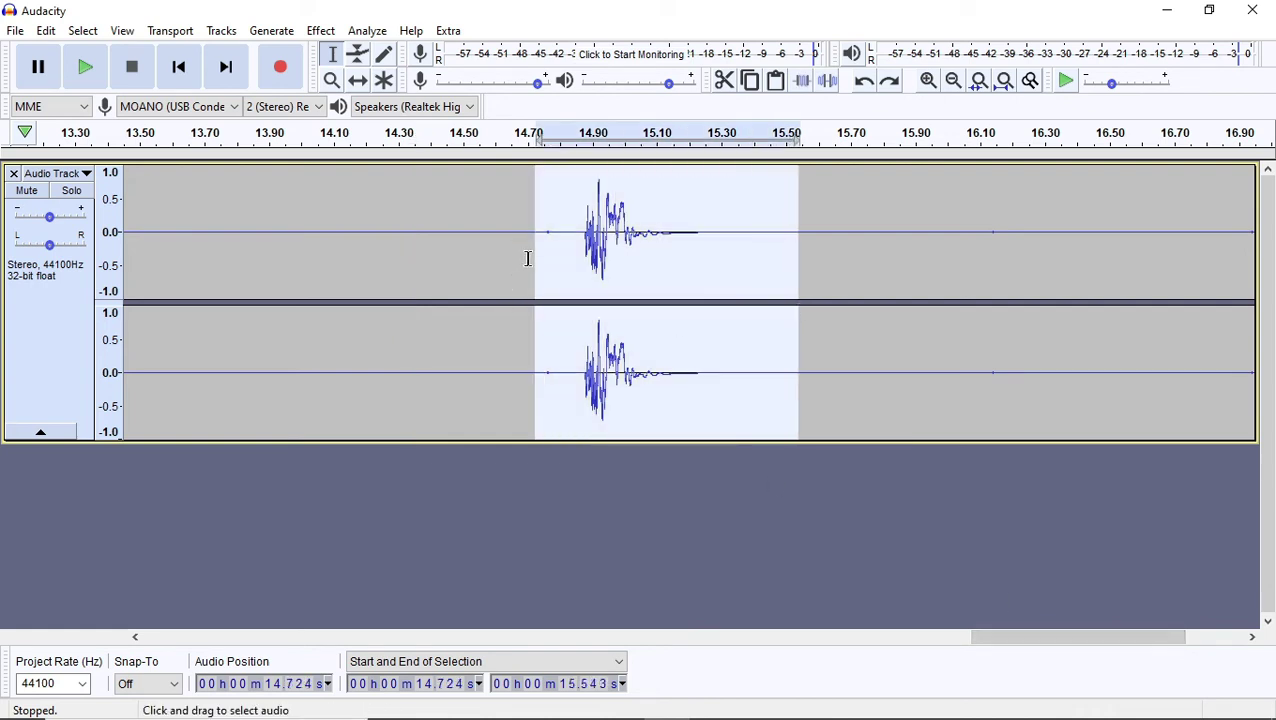
pyautogui.moveTo(527, 259); pyautogui.dragTo(736, 281)
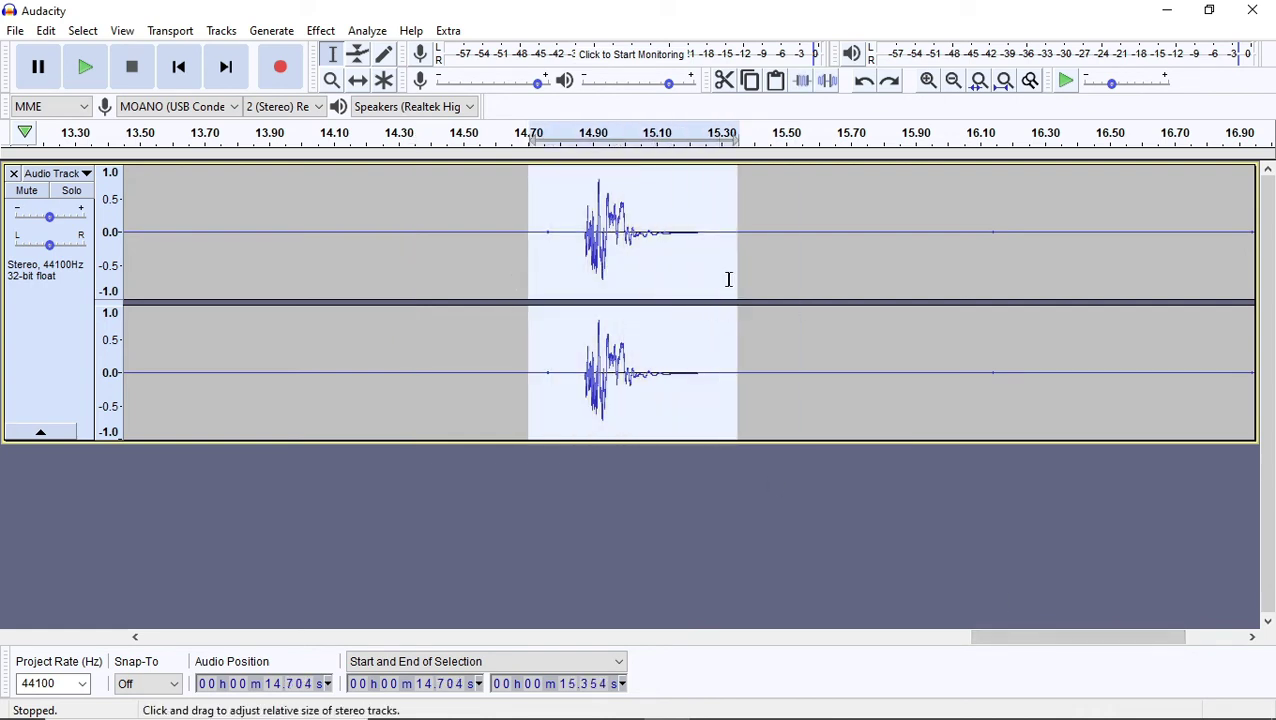
pyautogui.click(832, 82)
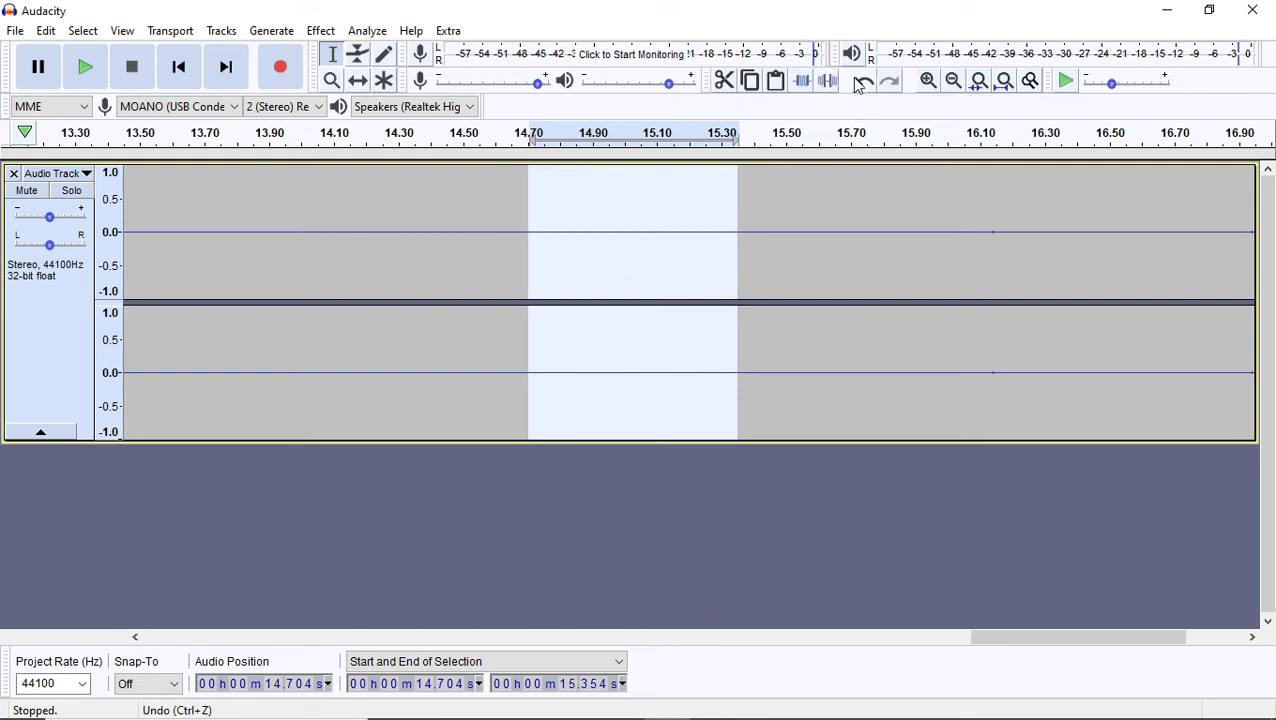
pyautogui.click(864, 82)
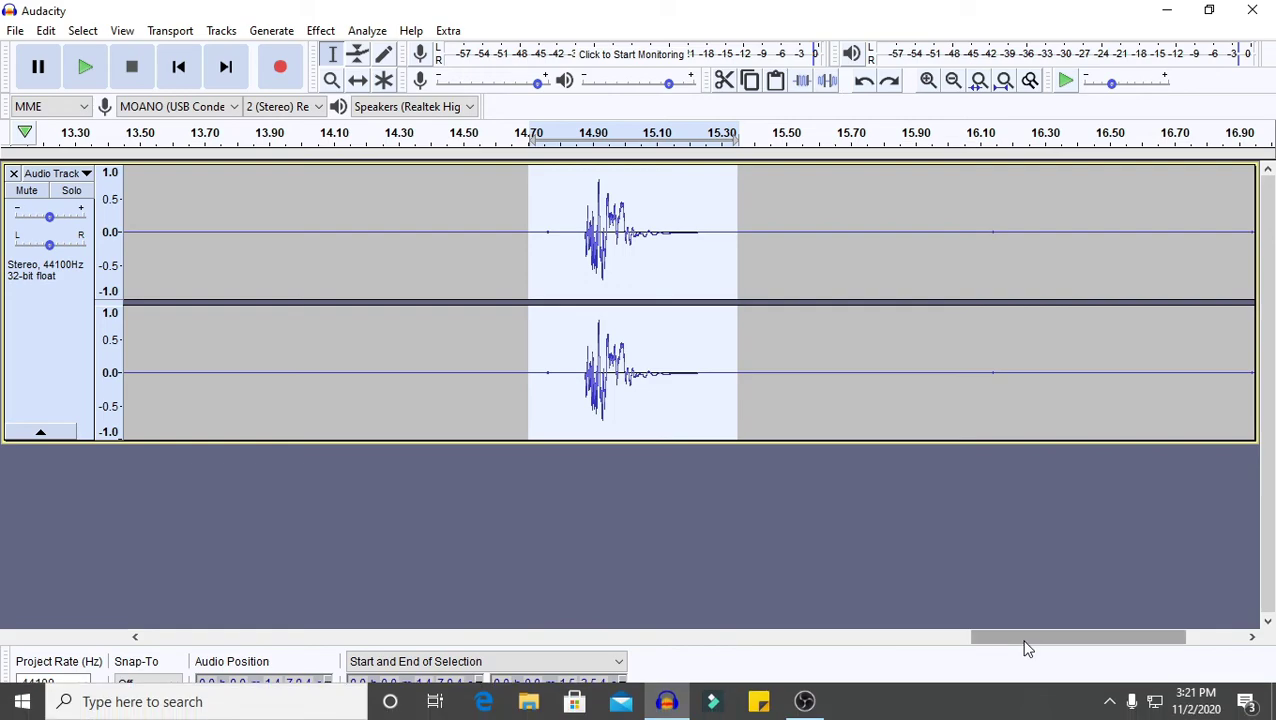
# Play the opening of the track several times from near its start, at about 0.05 s.
pyautogui.moveTo(1025, 648); pyautogui.dragTo(135, 642)
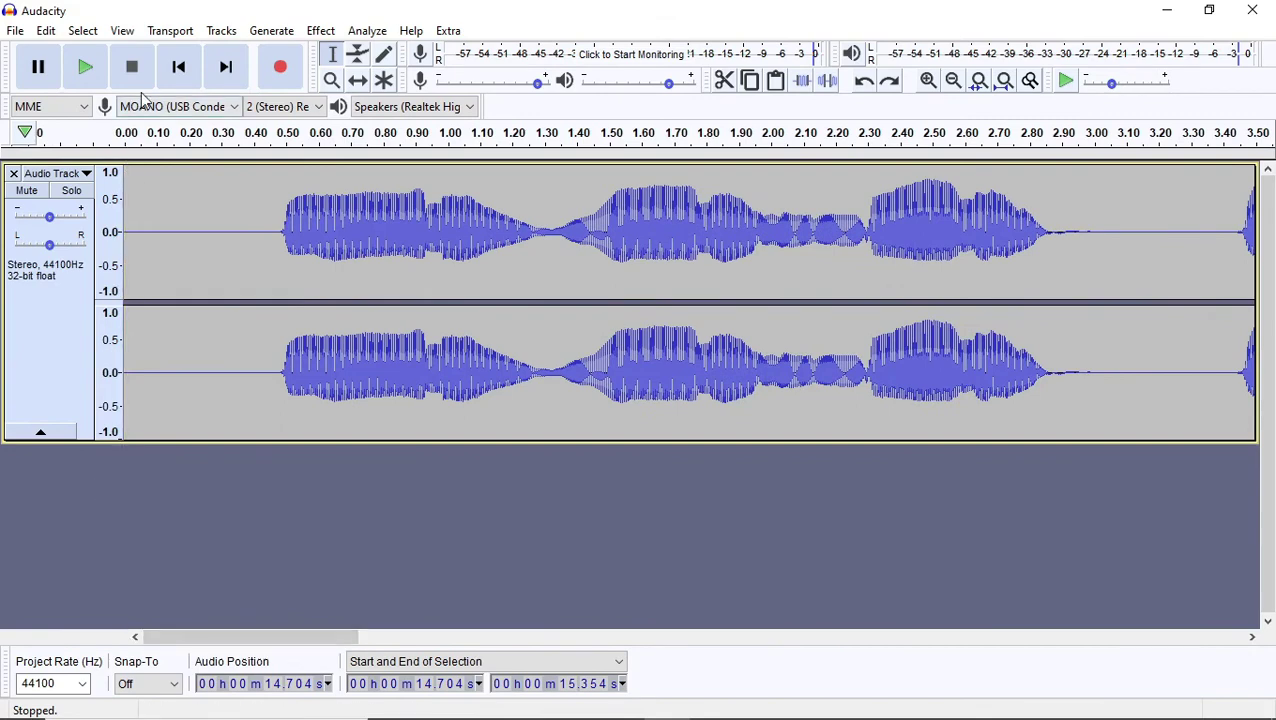
pyautogui.click(141, 138)
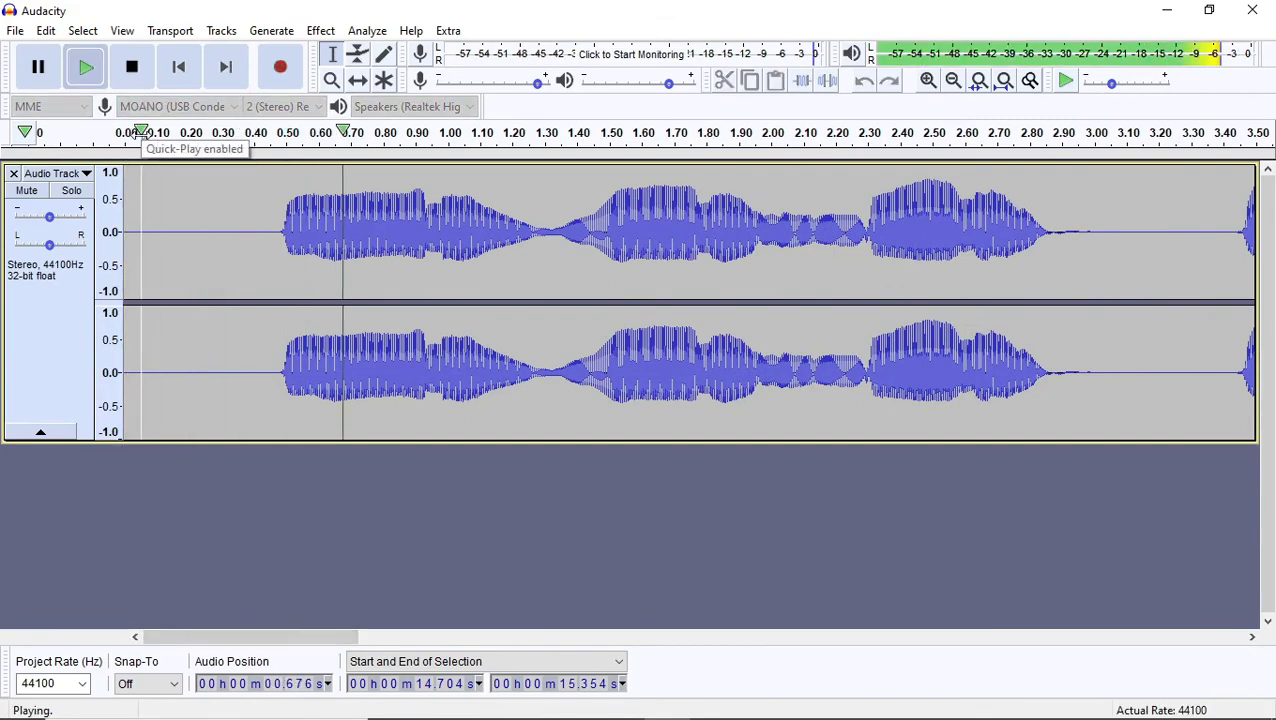
pyautogui.click(141, 133)
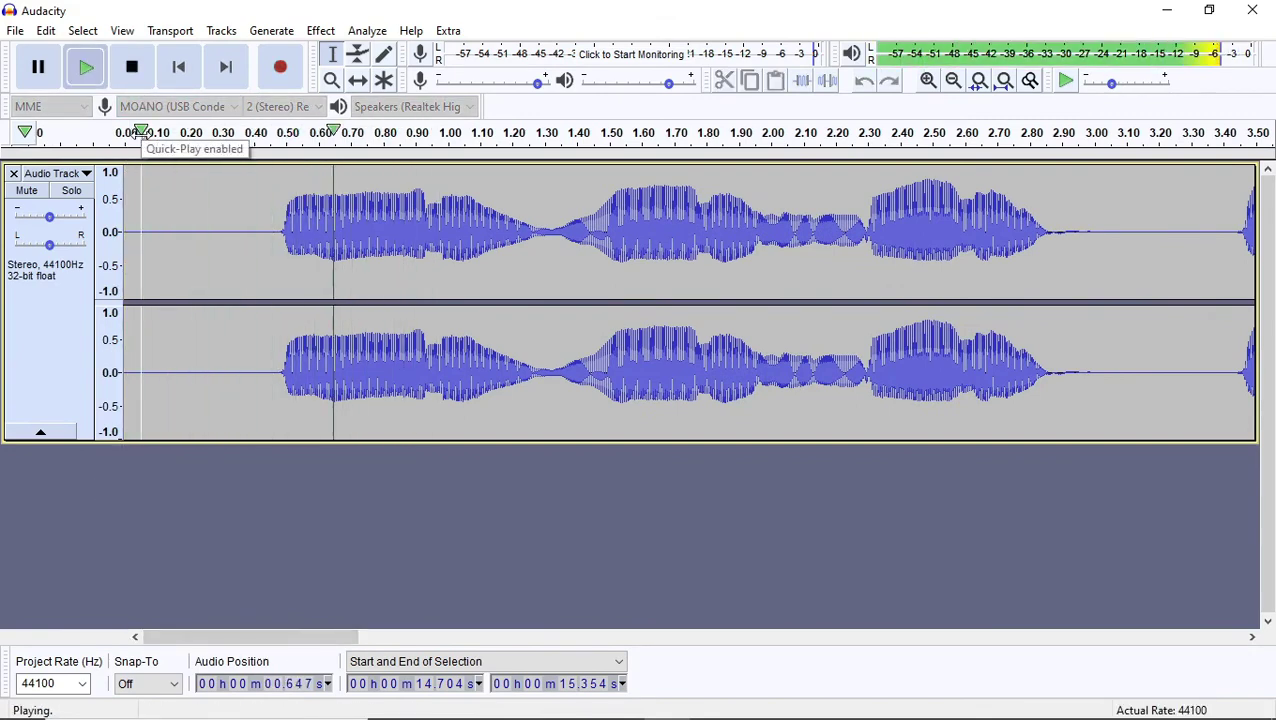
pyautogui.click(140, 133)
pyautogui.click(137, 134)
pyautogui.press('space')
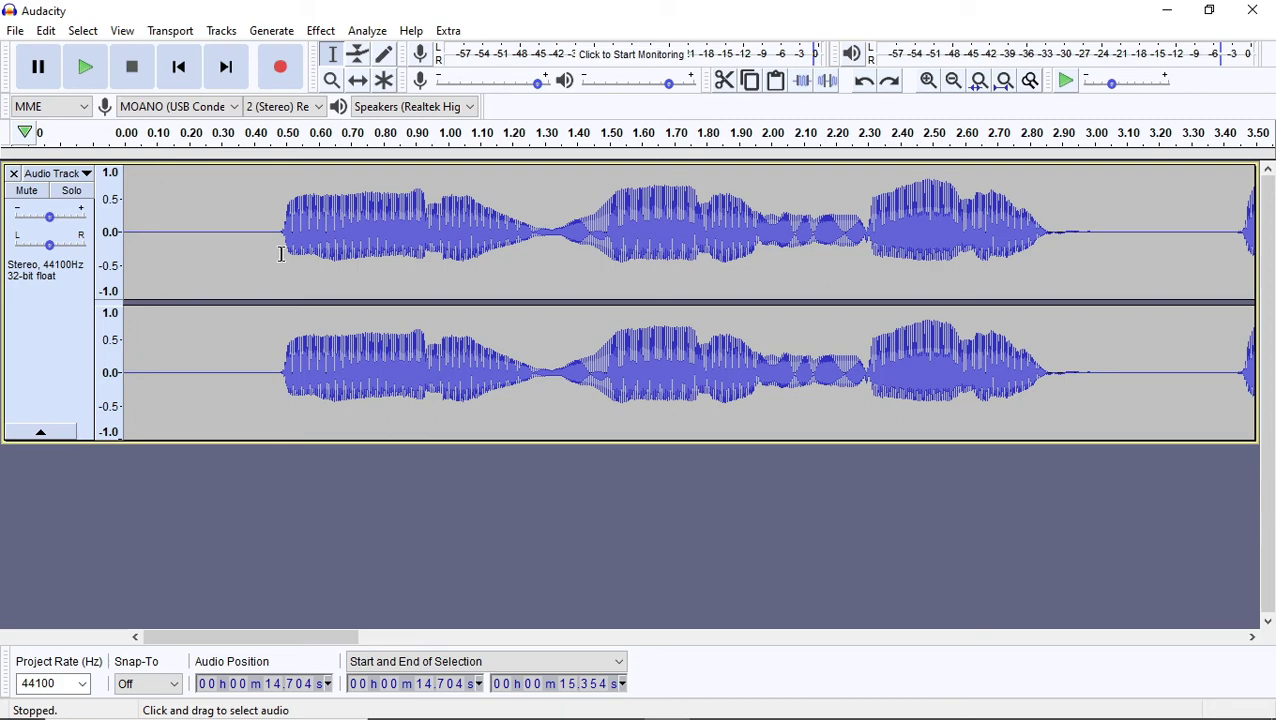
# Silence the selected noise burst near the end of the track, between about 14.70 and 15.35 s.
pyautogui.moveTo(340, 640); pyautogui.dragTo(1133, 590)
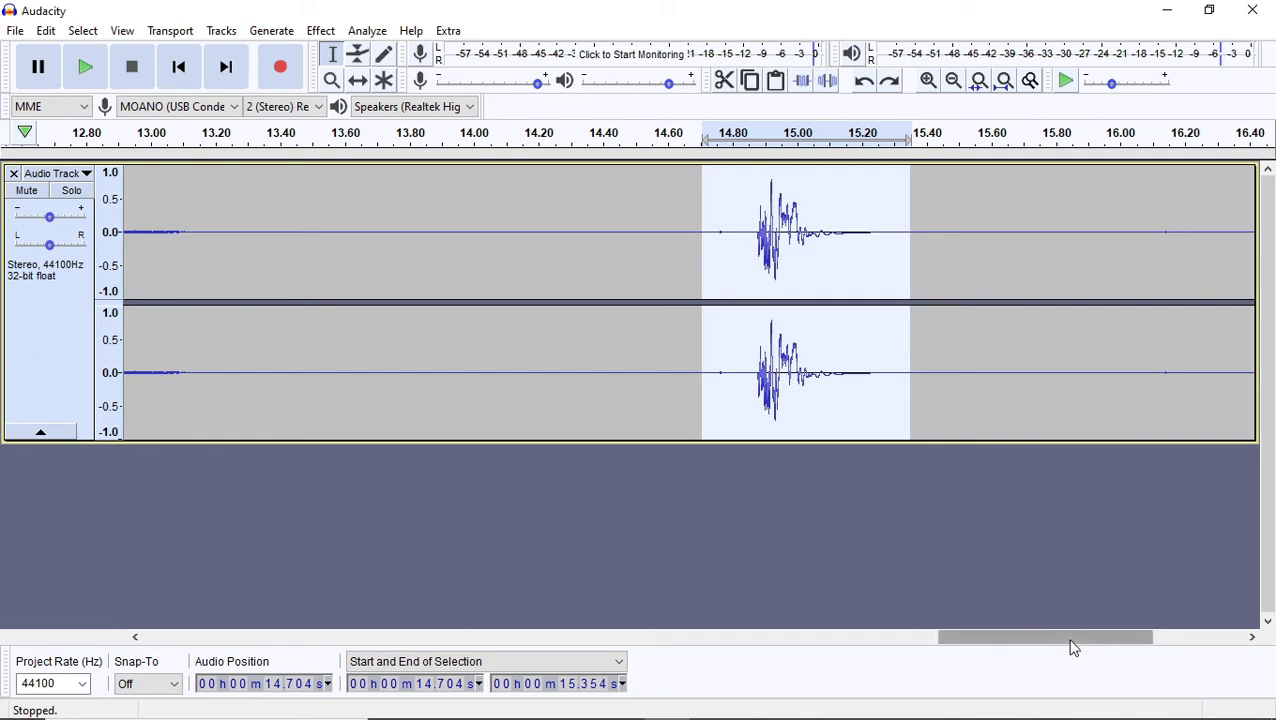
pyautogui.moveTo(1071, 649); pyautogui.dragTo(1093, 648)
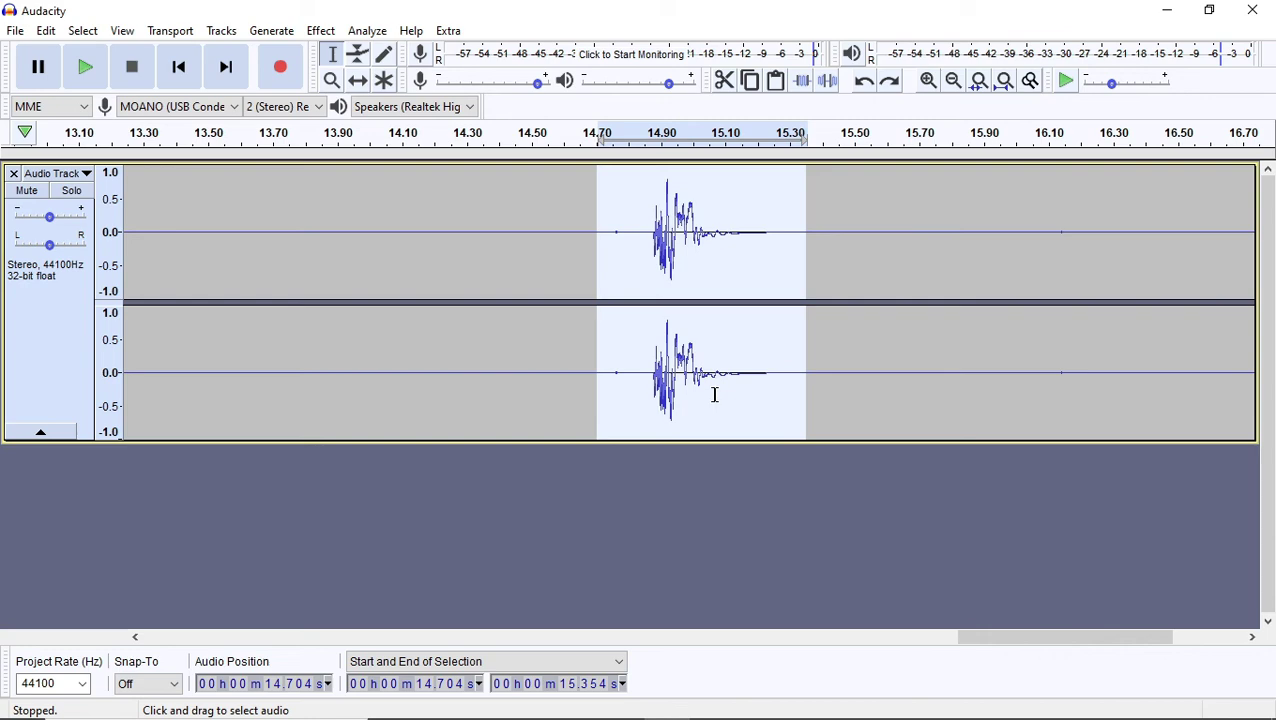
pyautogui.moveTo(1054, 637); pyautogui.dragTo(807, 593)
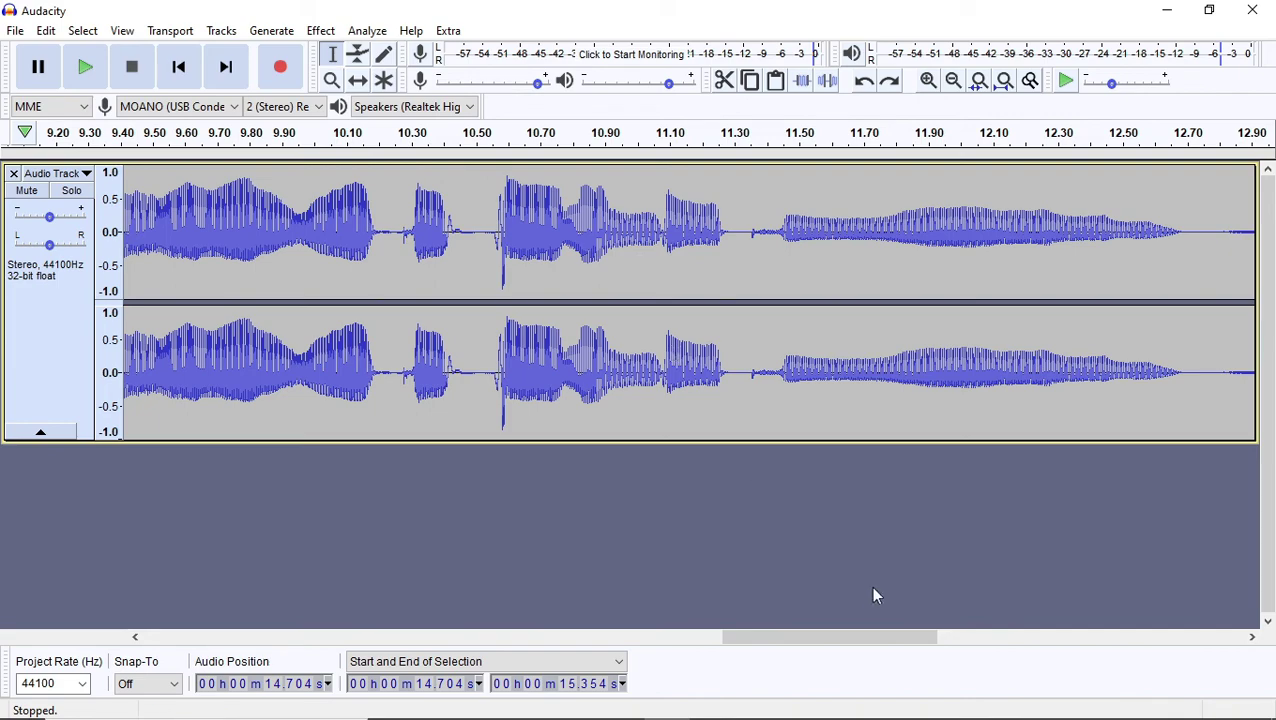
pyautogui.moveTo(858, 637); pyautogui.dragTo(1242, 649)
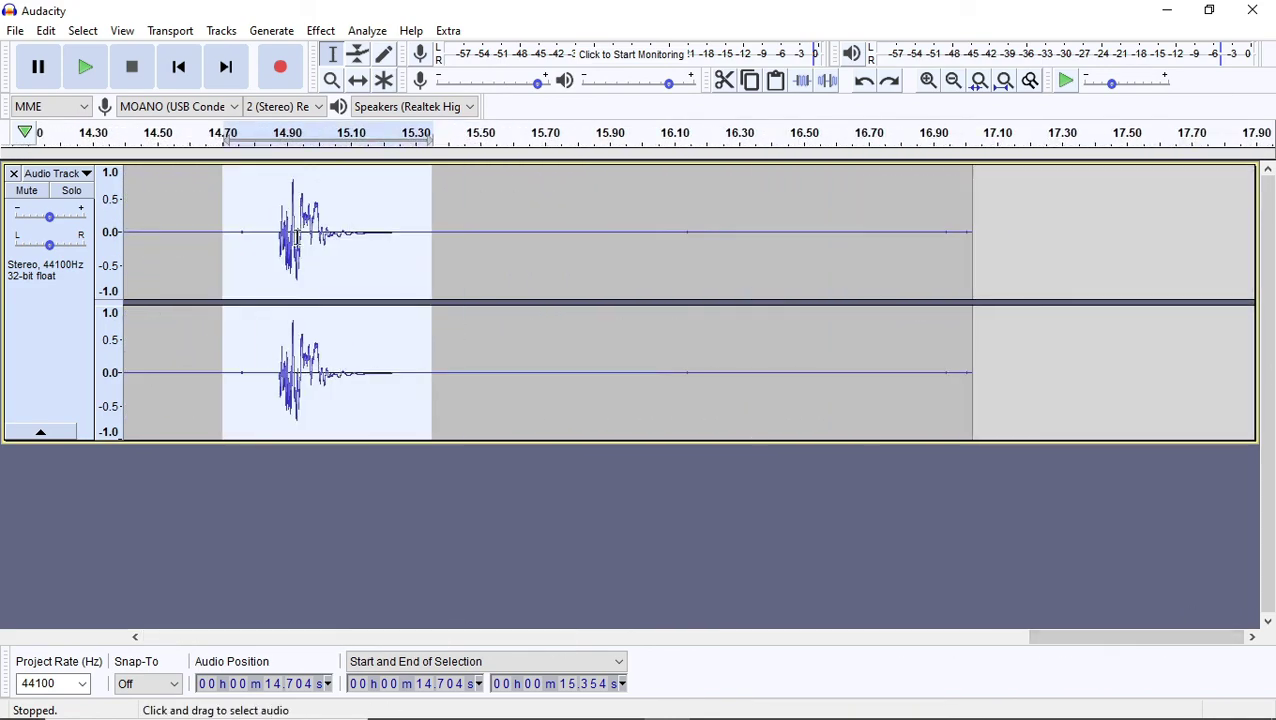
pyautogui.click(829, 84)
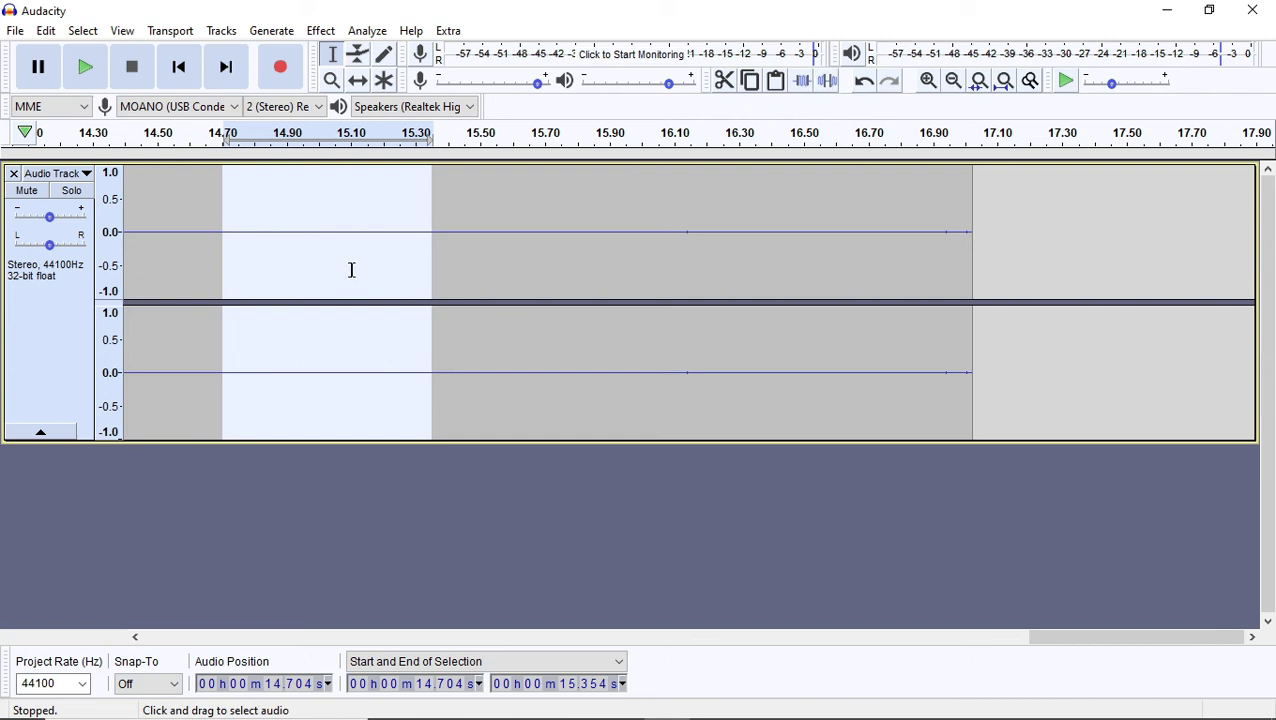
# Select the quiet tail of the track, from about 15.87 s to its end at 17.02 s, and play it.
pyautogui.moveTo(597, 236); pyautogui.dragTo(972, 269)
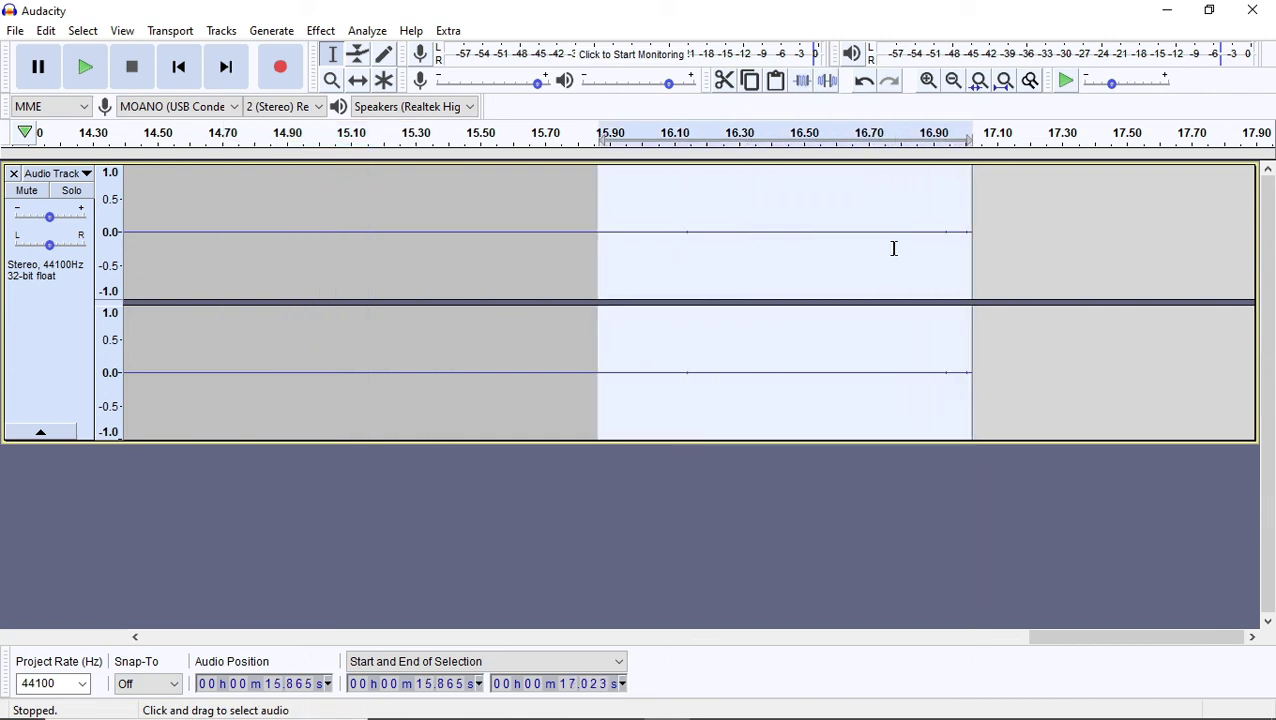
pyautogui.click(97, 87)
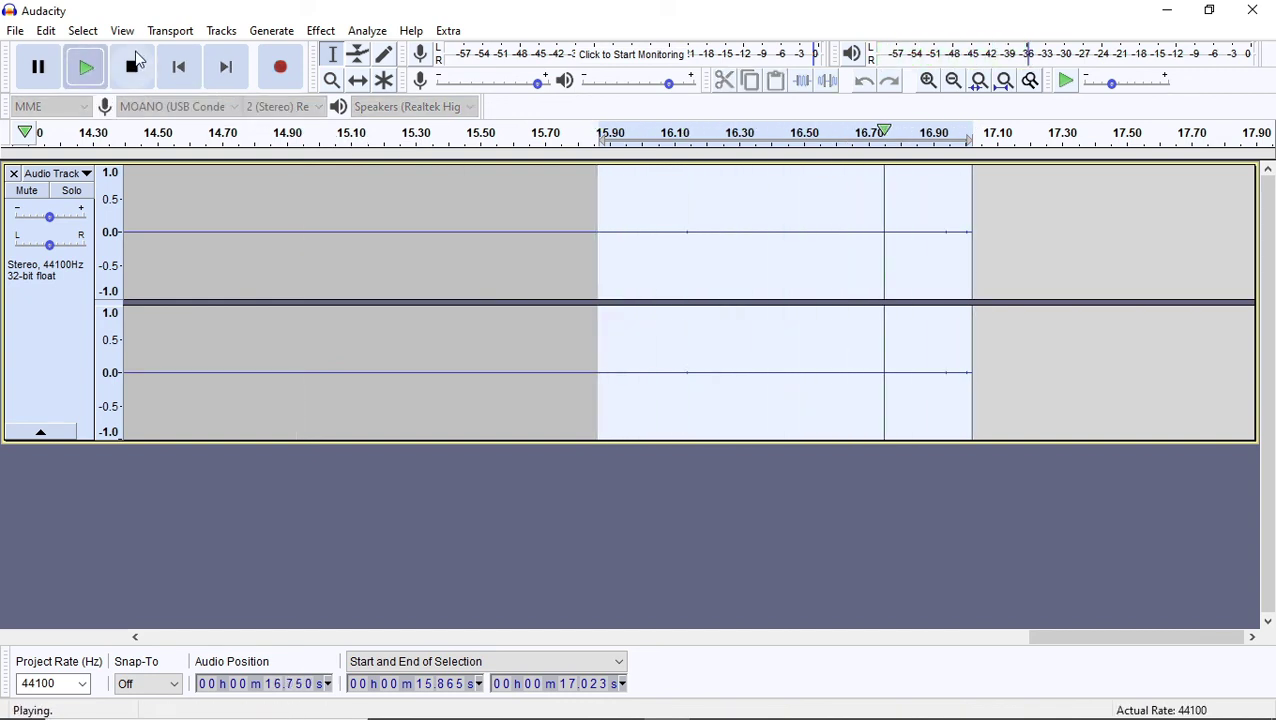
pyautogui.click(137, 62)
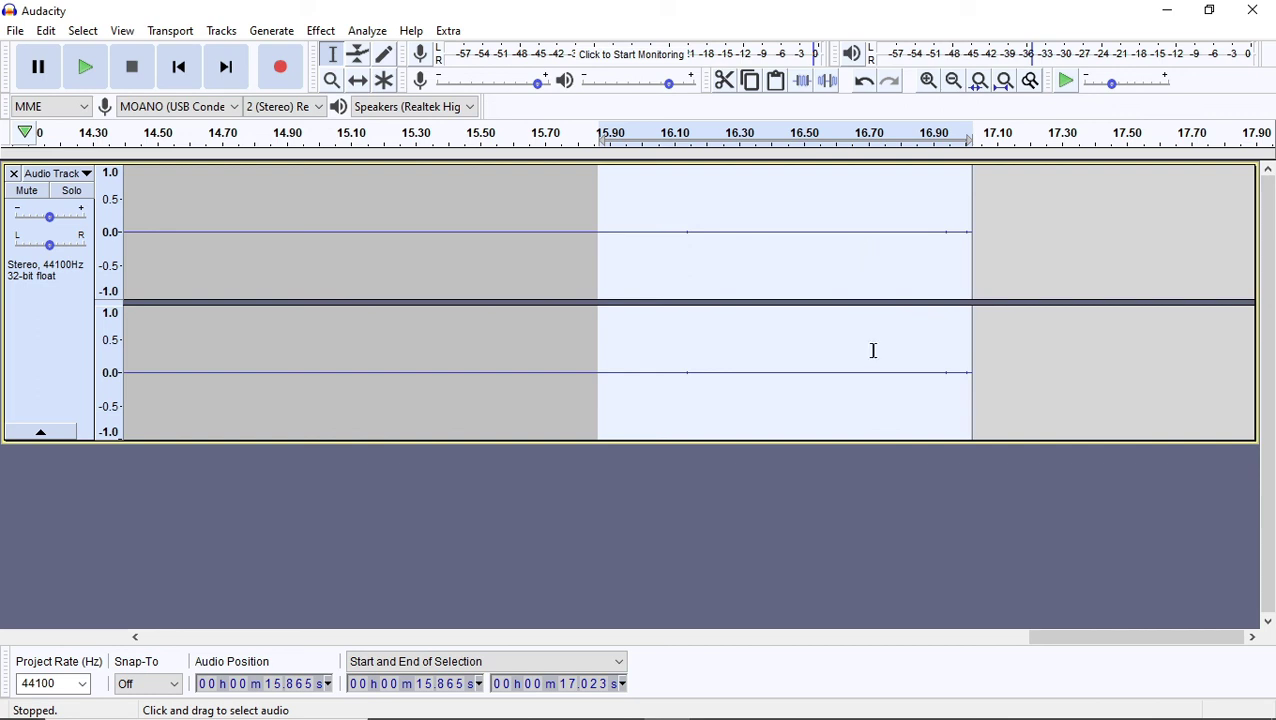
pyautogui.moveTo(1108, 709)
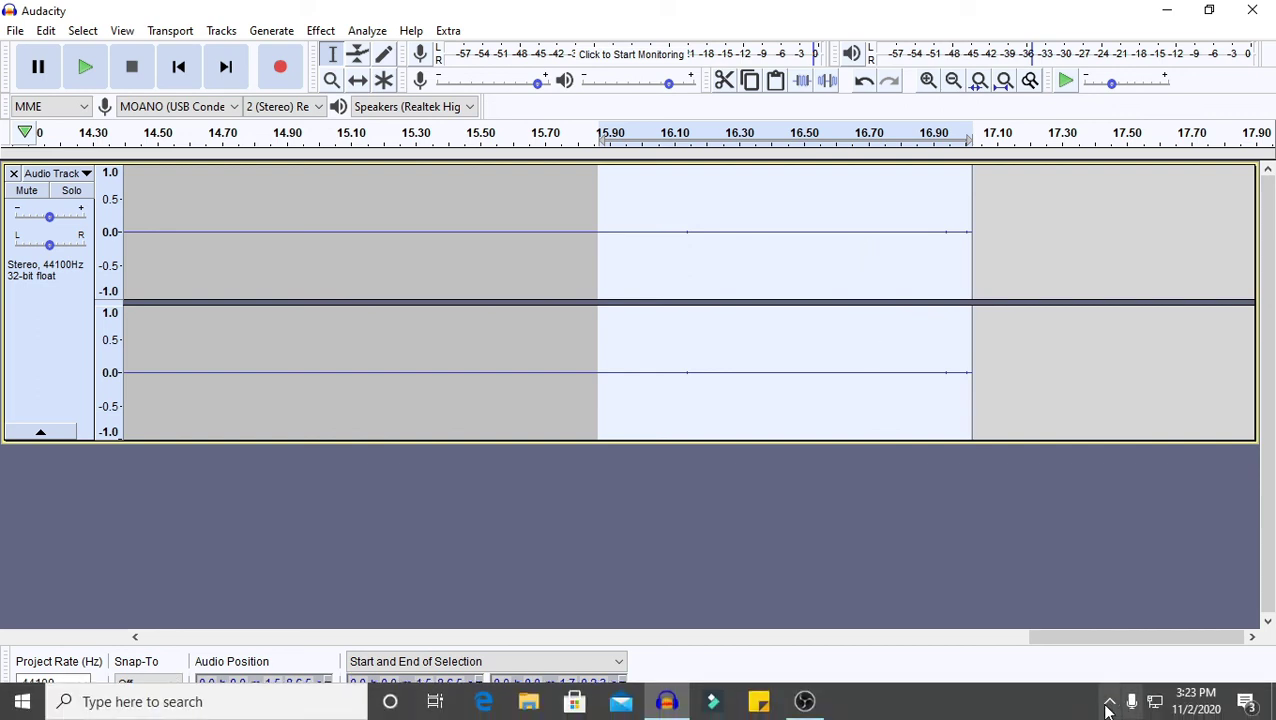